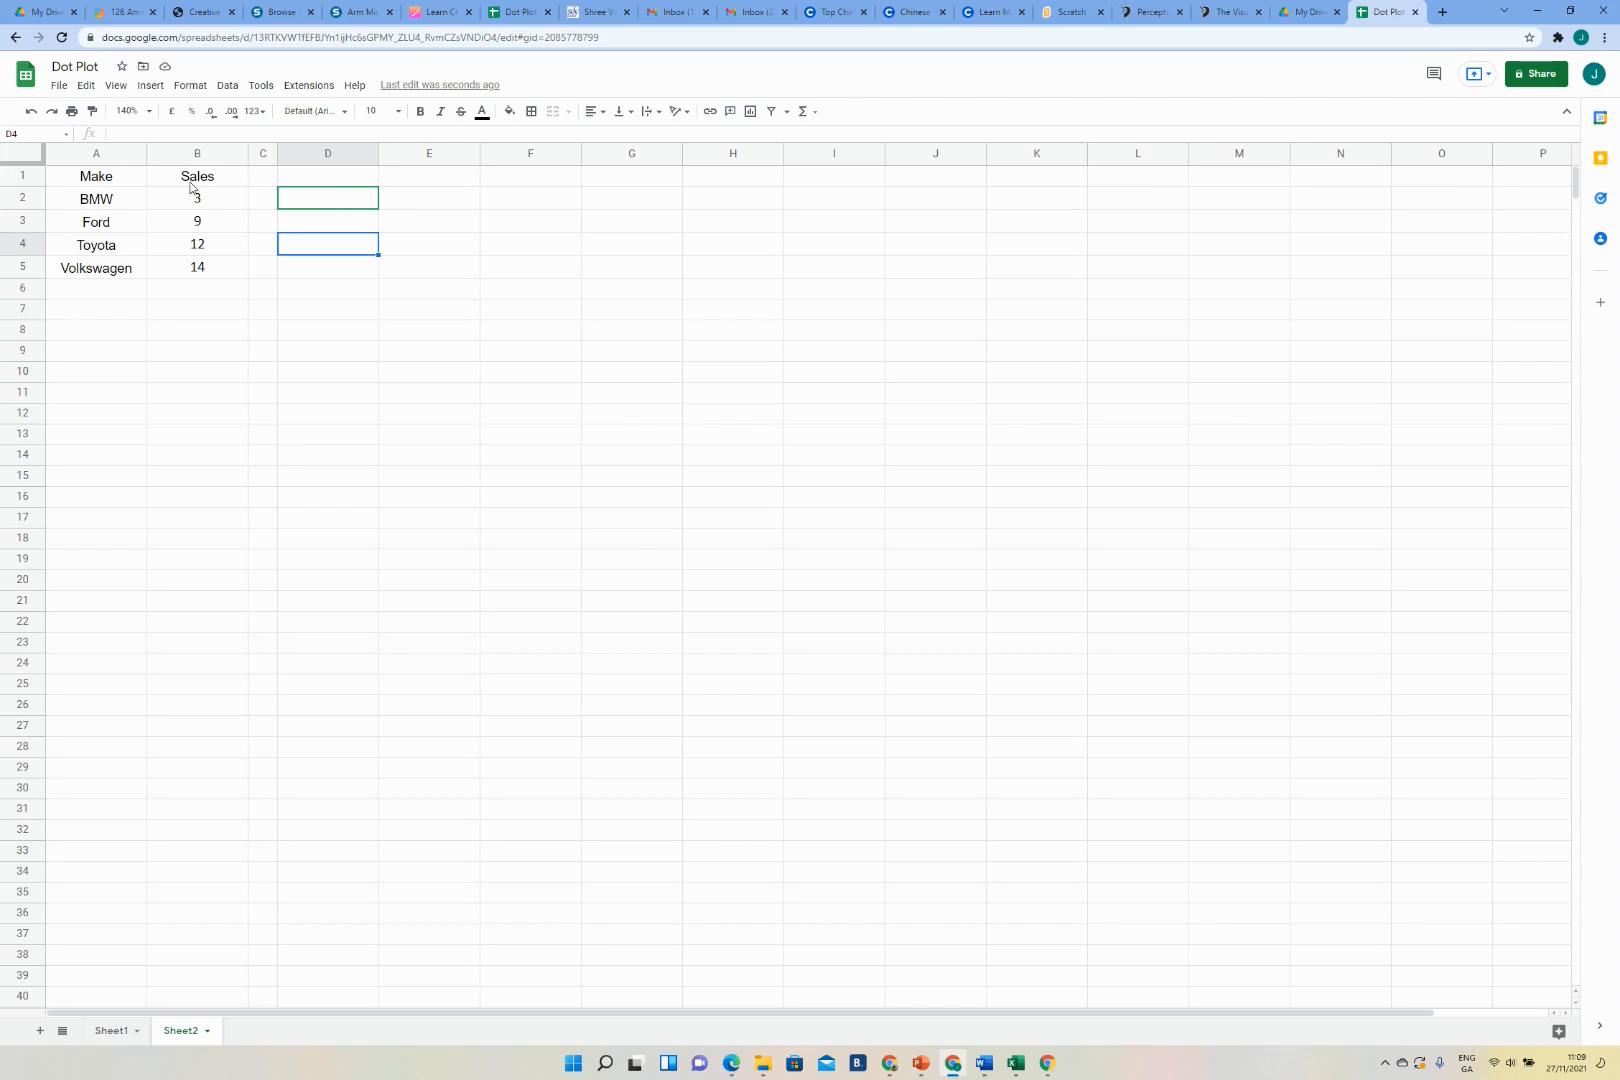
pyautogui.click(183, 315)
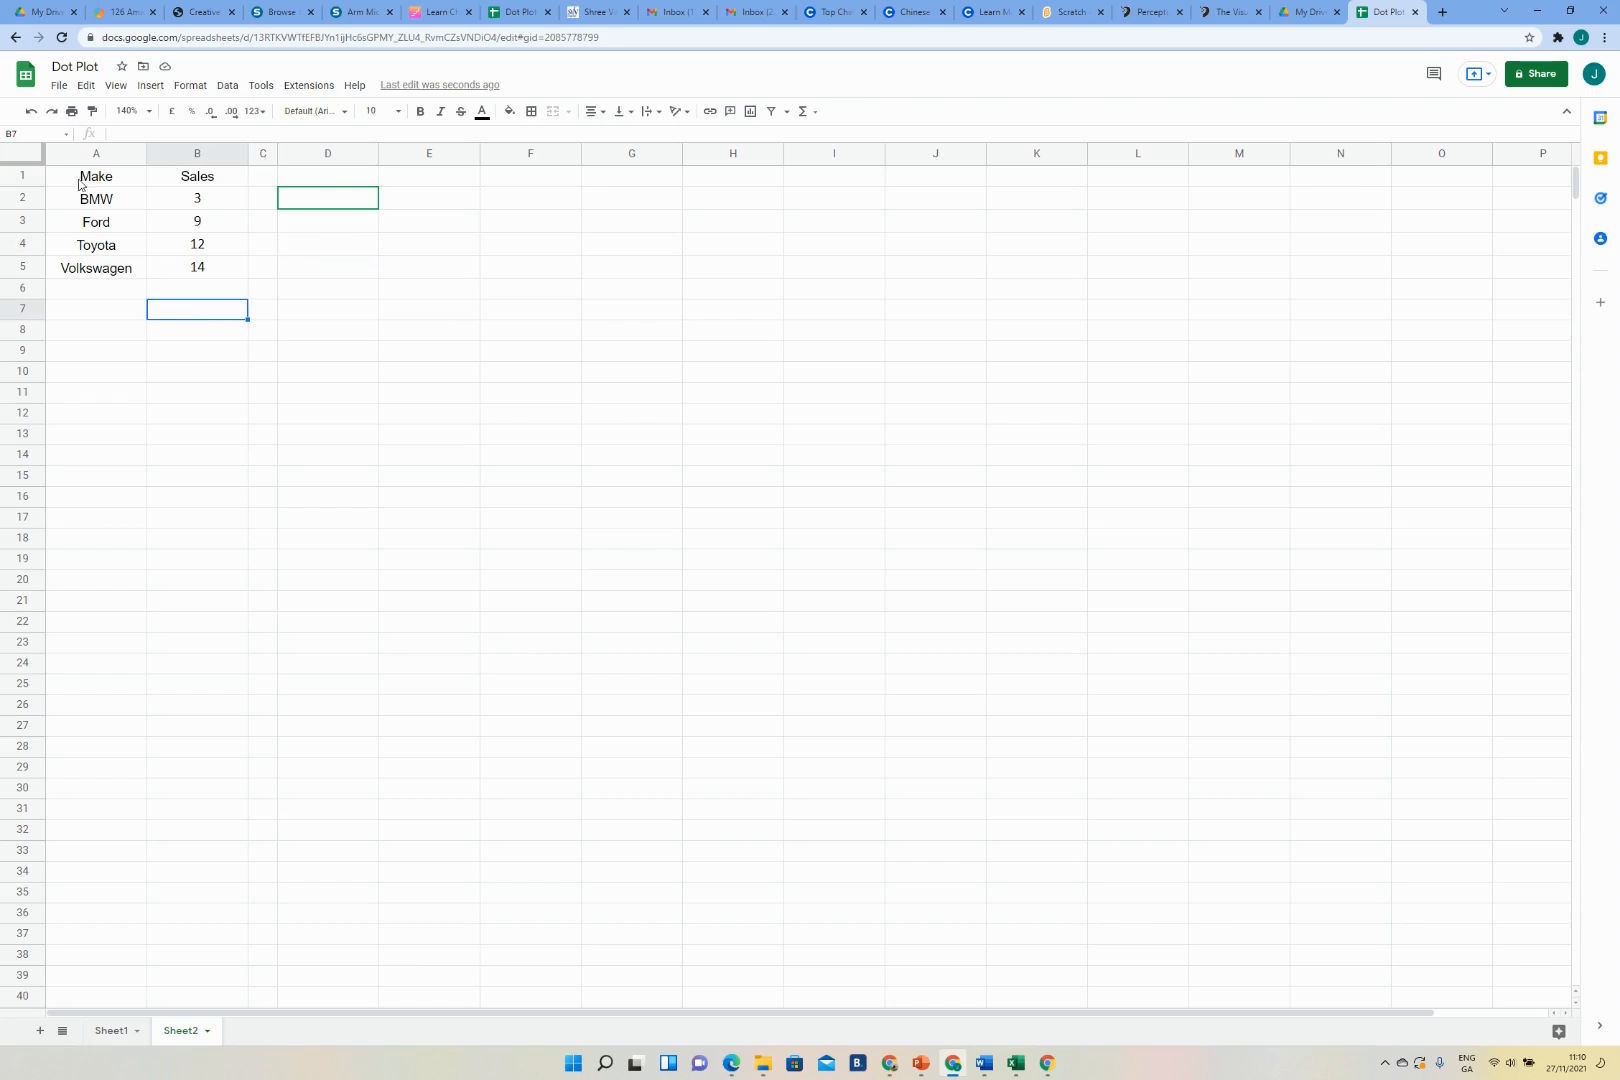
pyautogui.moveTo(92, 177); pyautogui.dragTo(119, 260)
pyautogui.click(151, 334)
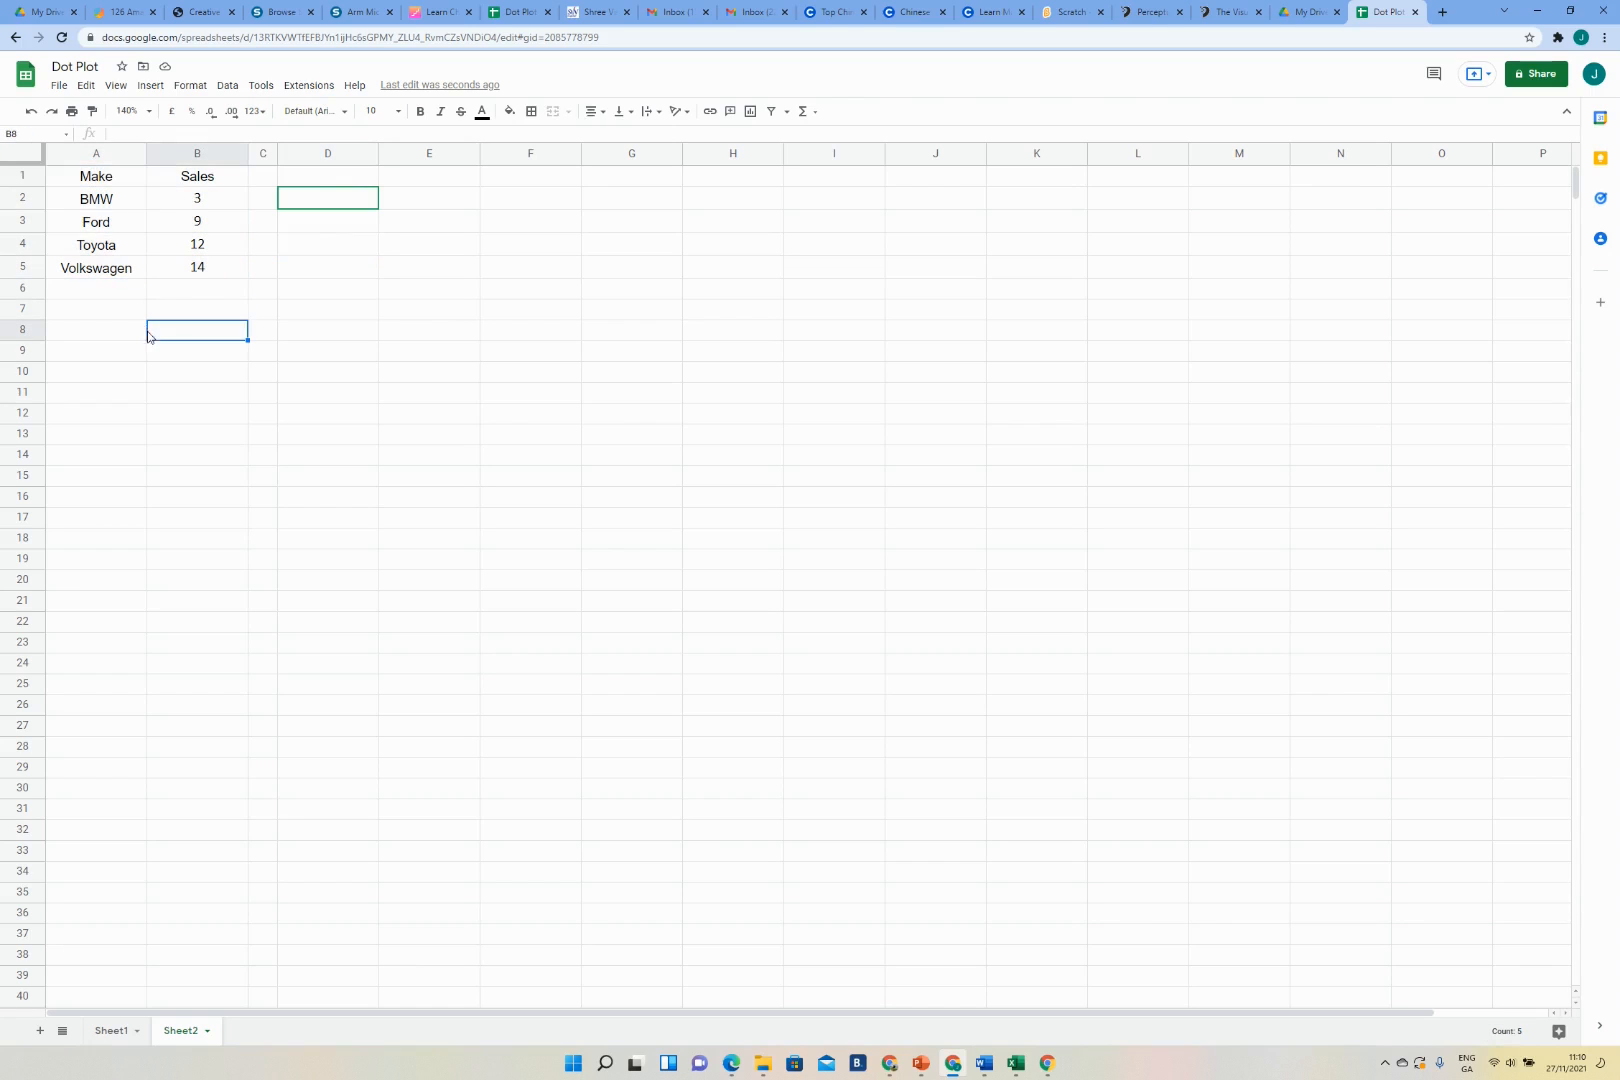
pyautogui.moveTo(80, 198); pyautogui.dragTo(196, 274)
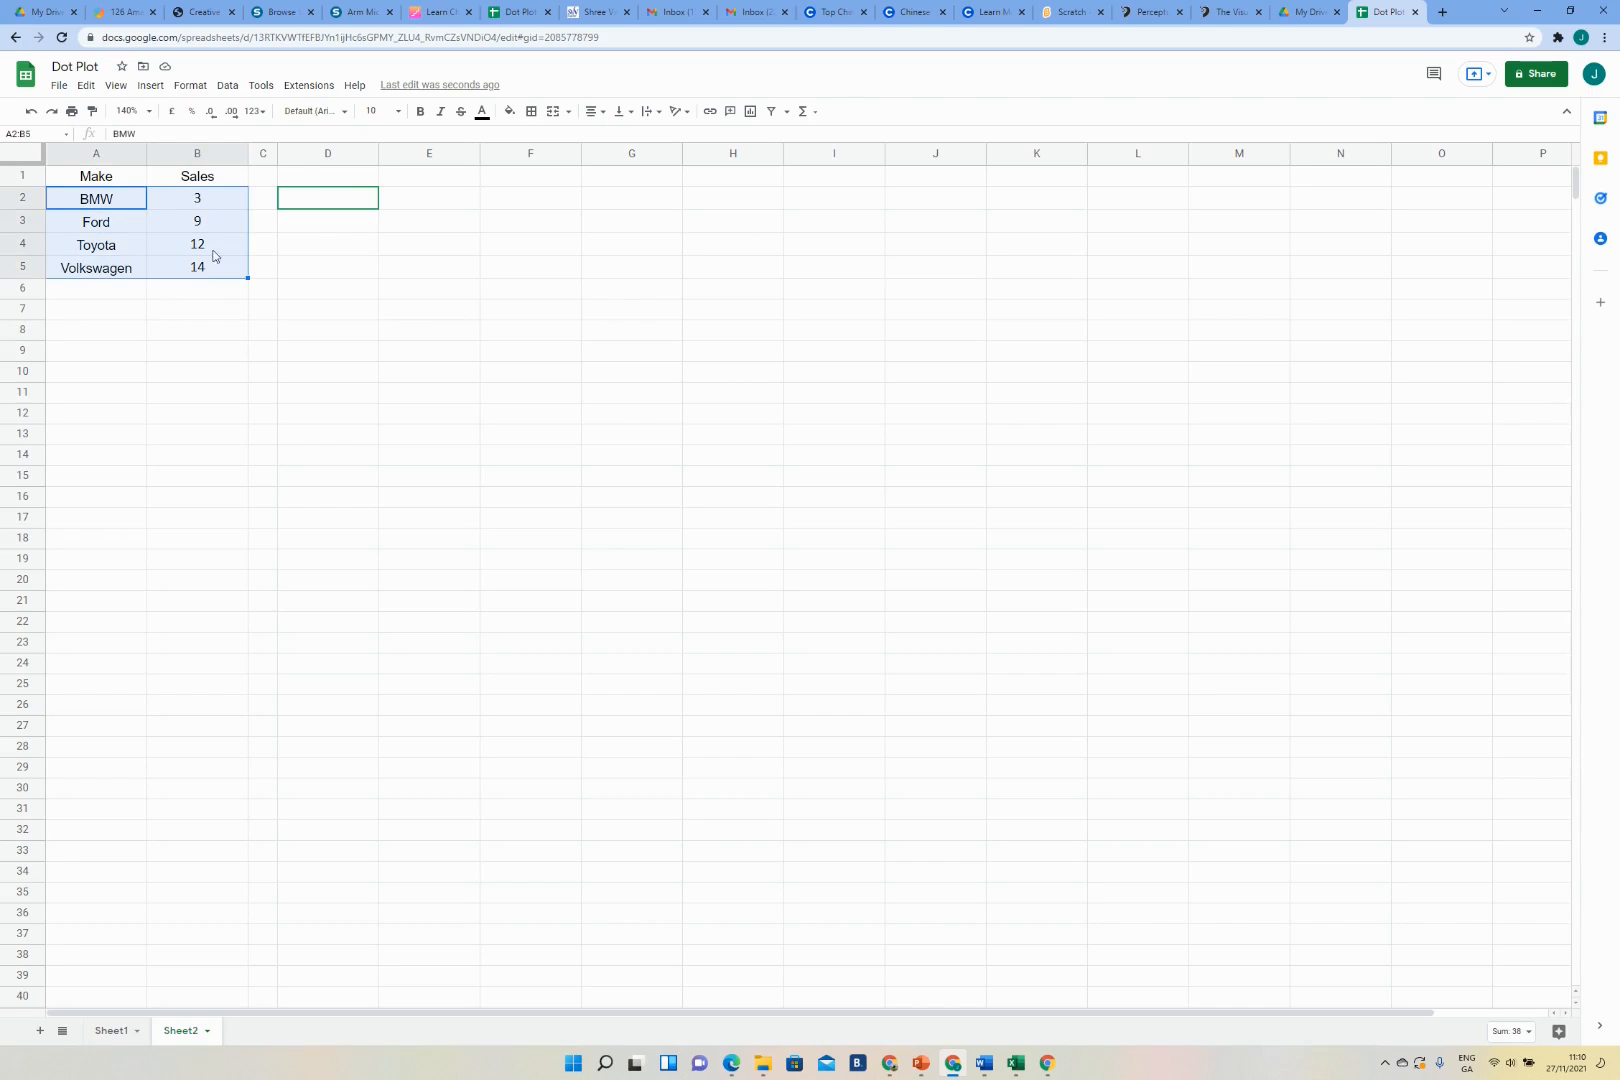
pyautogui.click(318, 181)
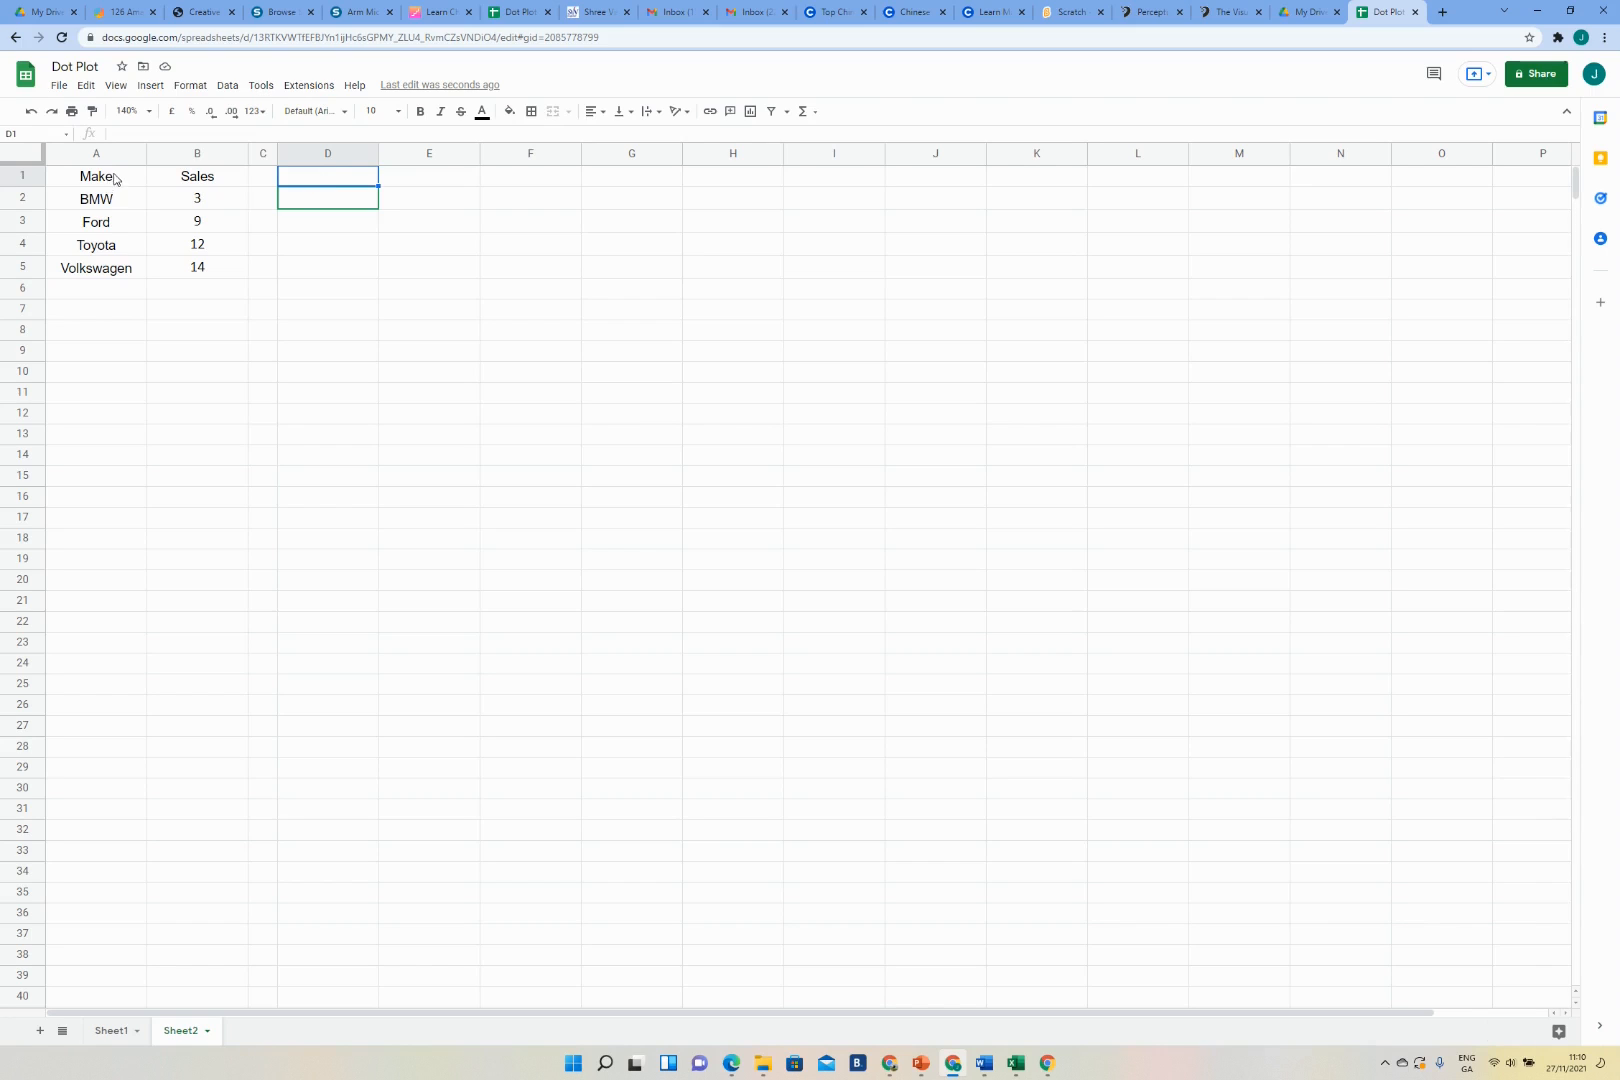
pyautogui.moveTo(109, 182); pyautogui.dragTo(200, 268)
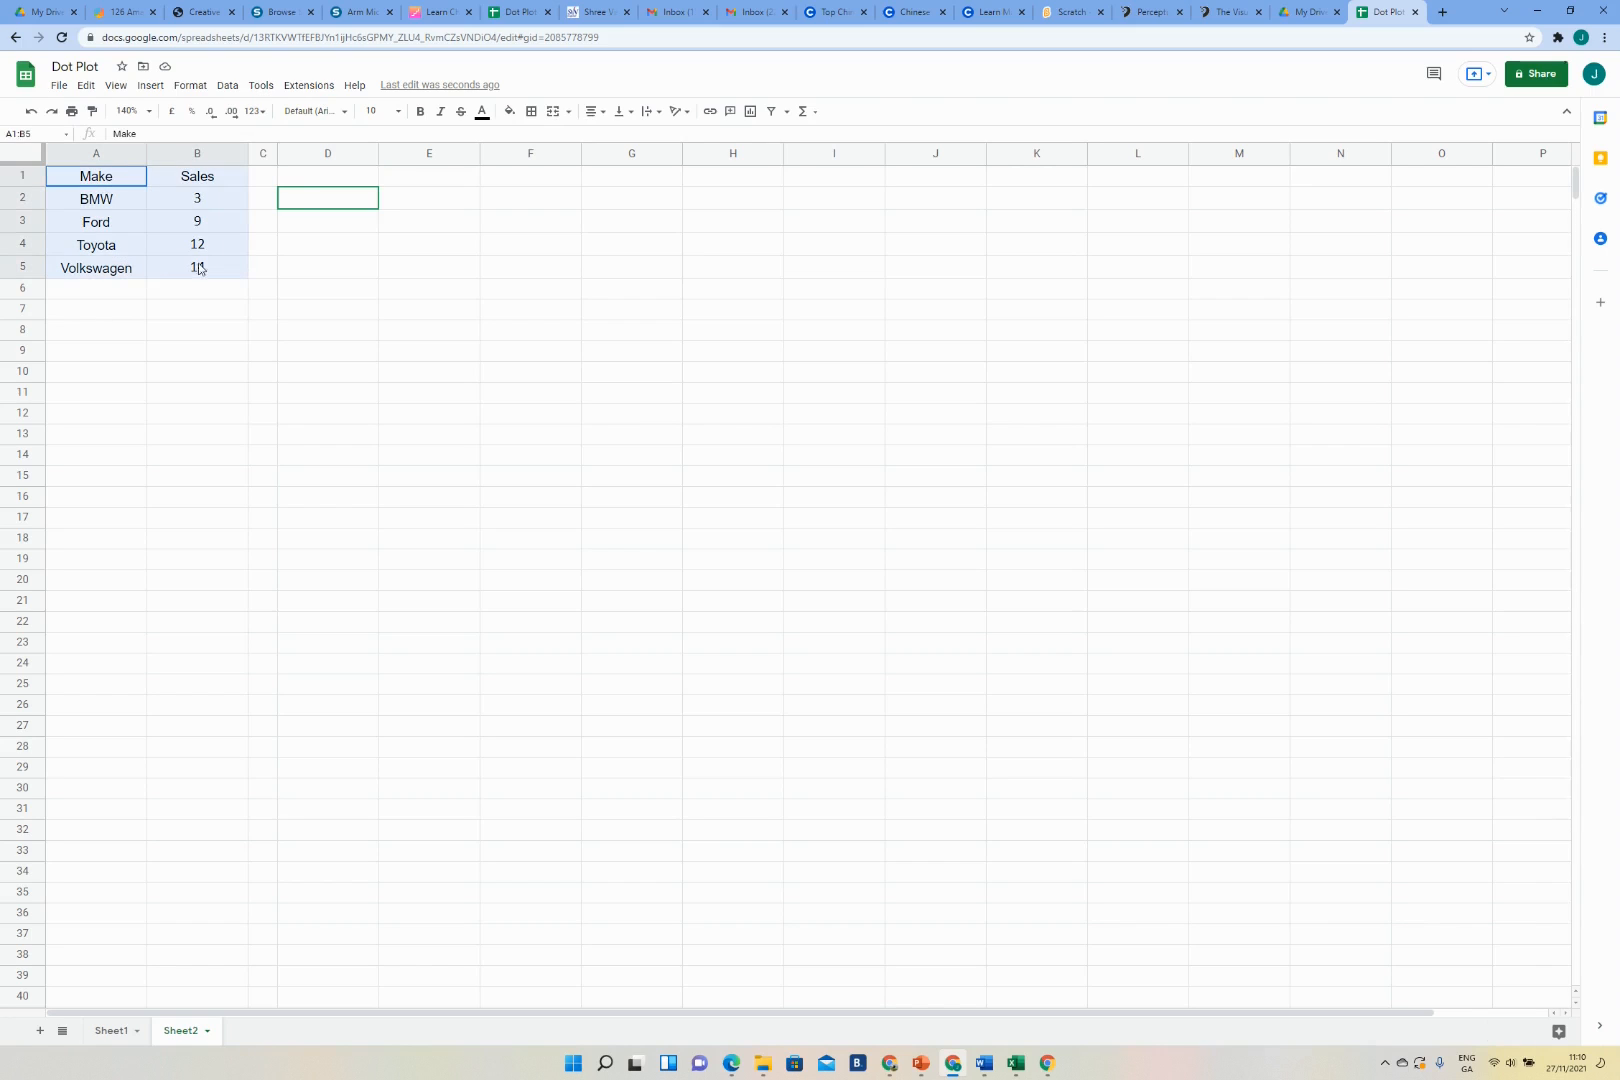
pyautogui.click(750, 114)
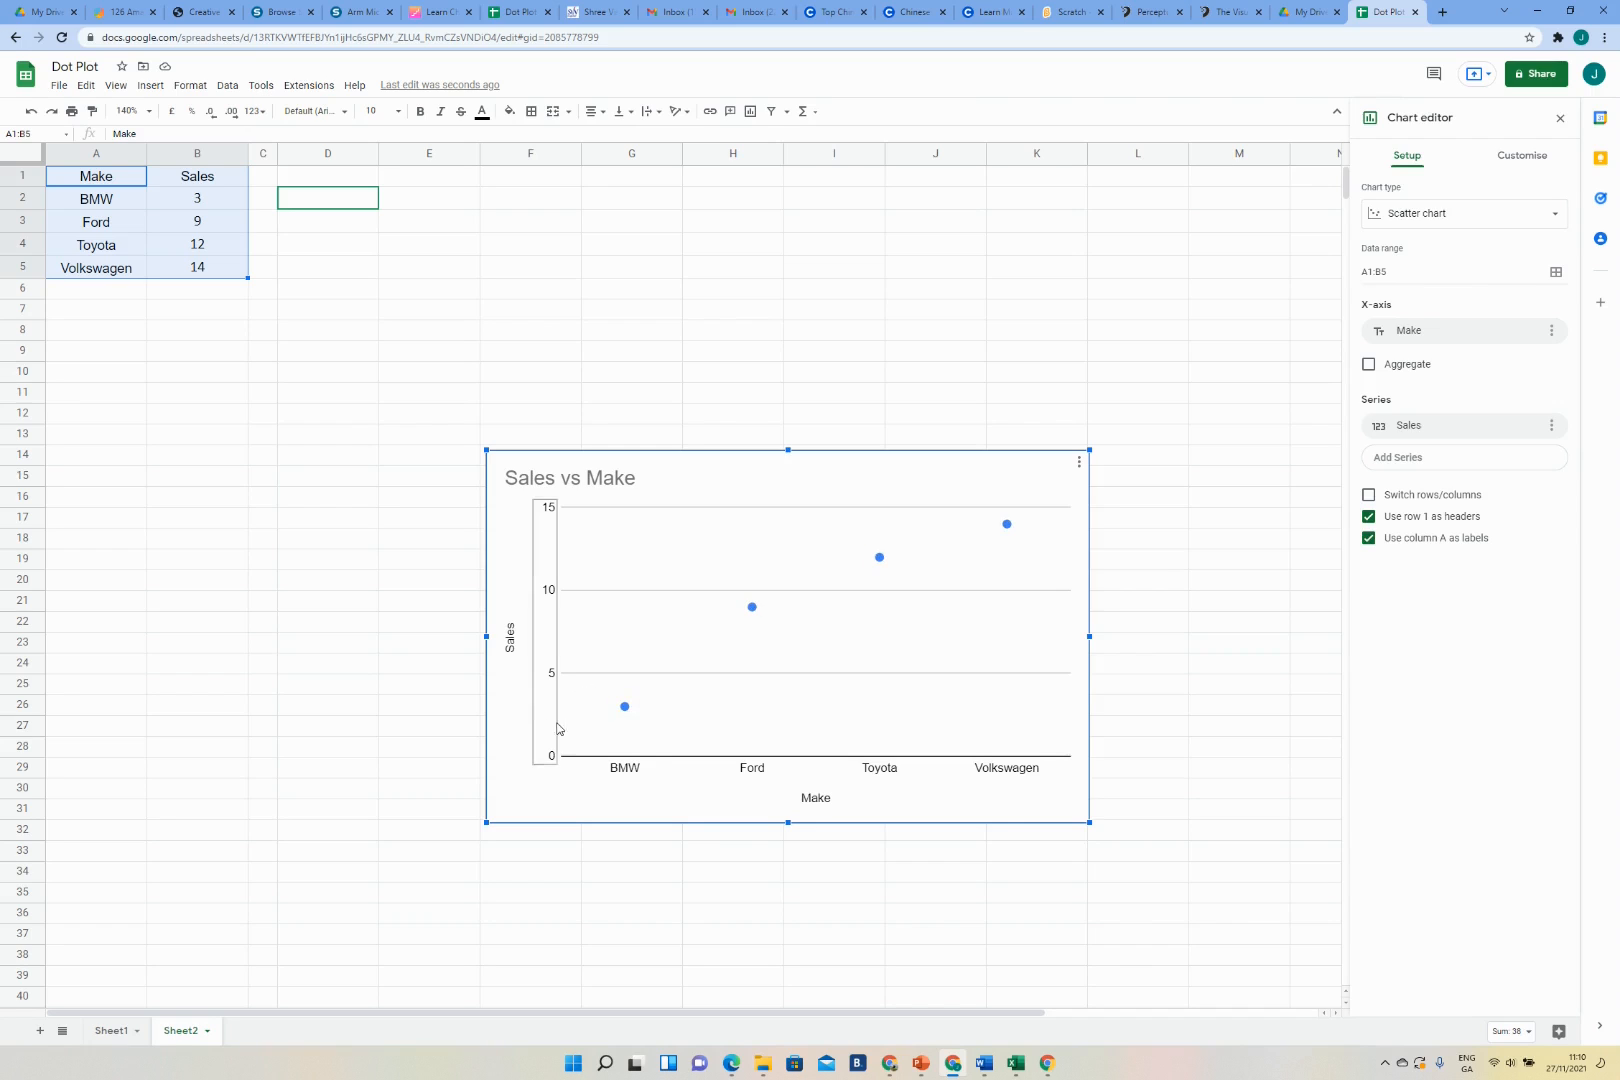
pyautogui.click(1080, 464)
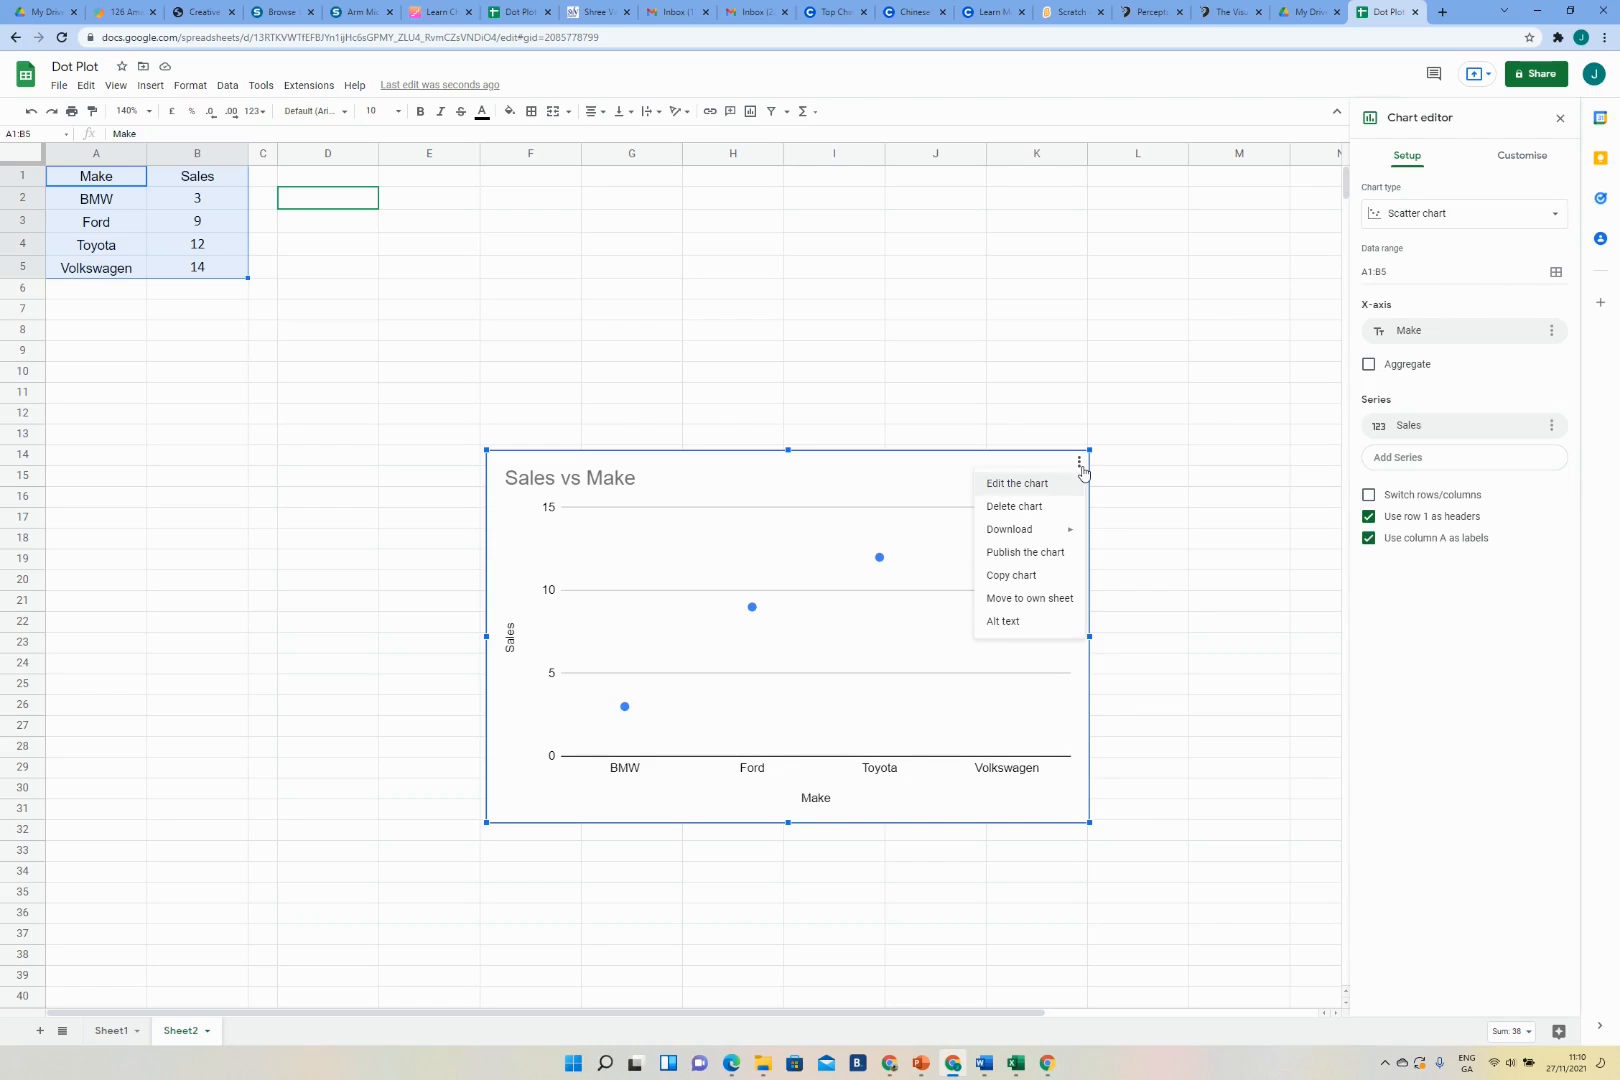
pyautogui.click(1035, 506)
pyautogui.click(360, 290)
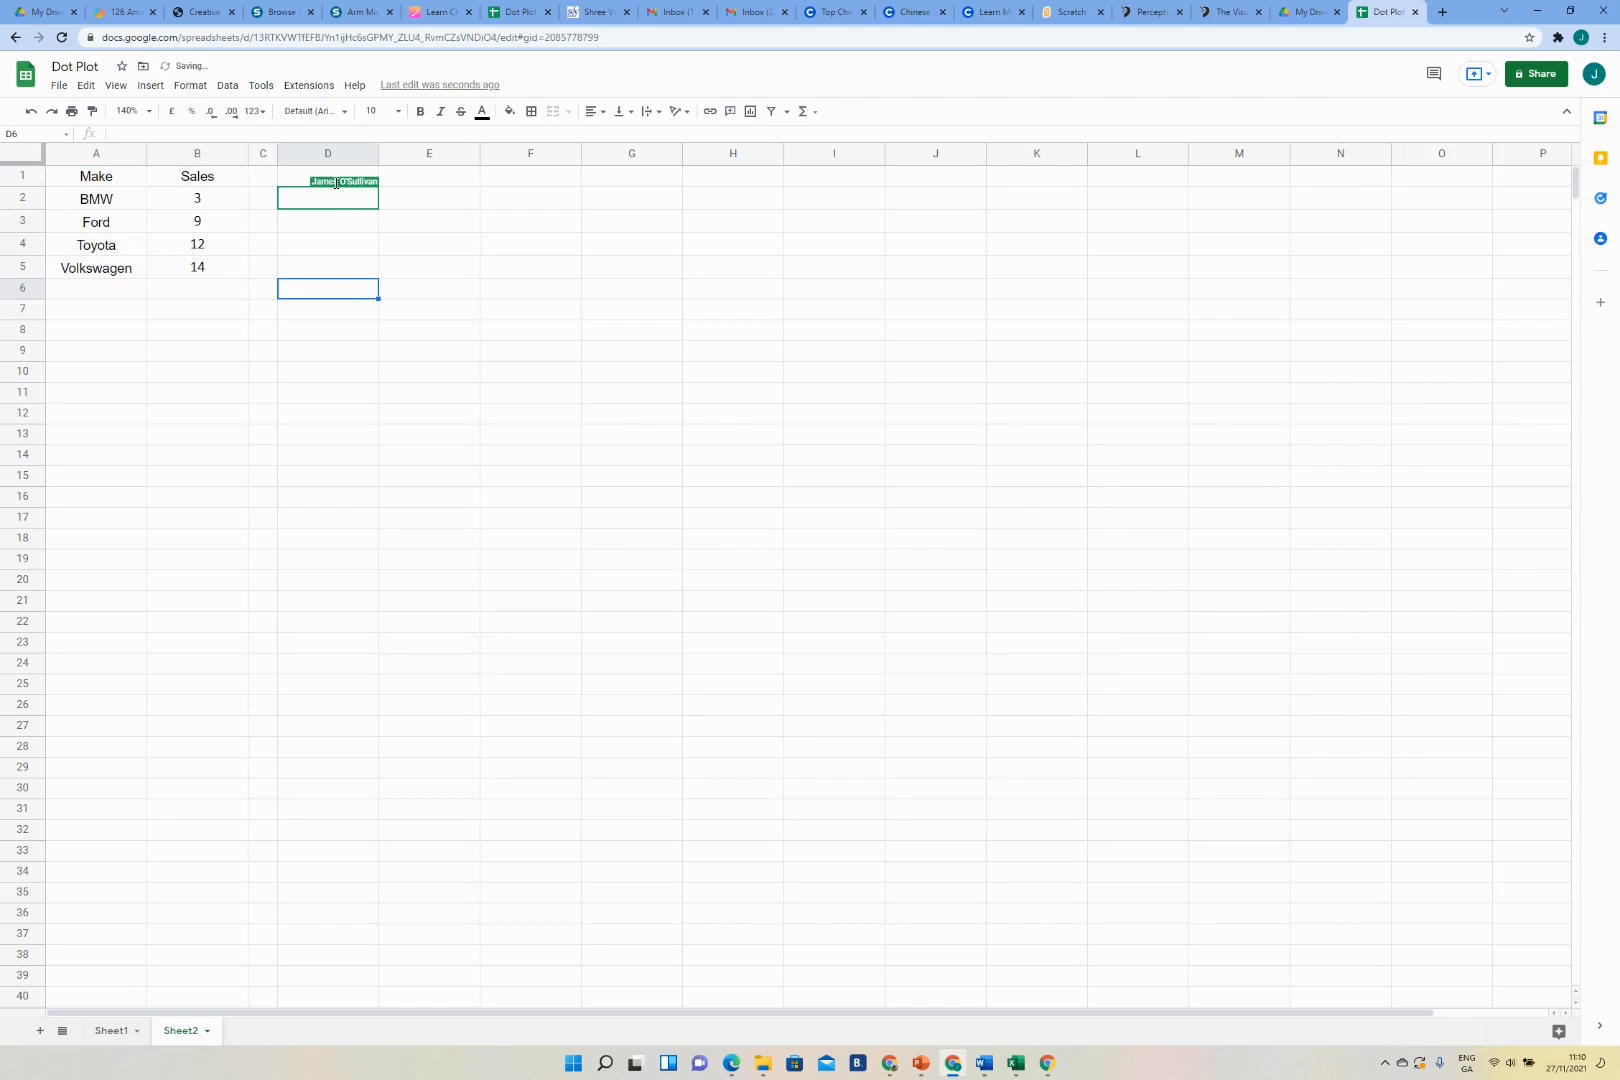
# - Copy the Make column A1:A5 to D1:D5 and enter the header Sales in E1
pyautogui.moveTo(109, 180); pyautogui.dragTo(110, 276)
pyautogui.hotkey('ctrl', 'c')
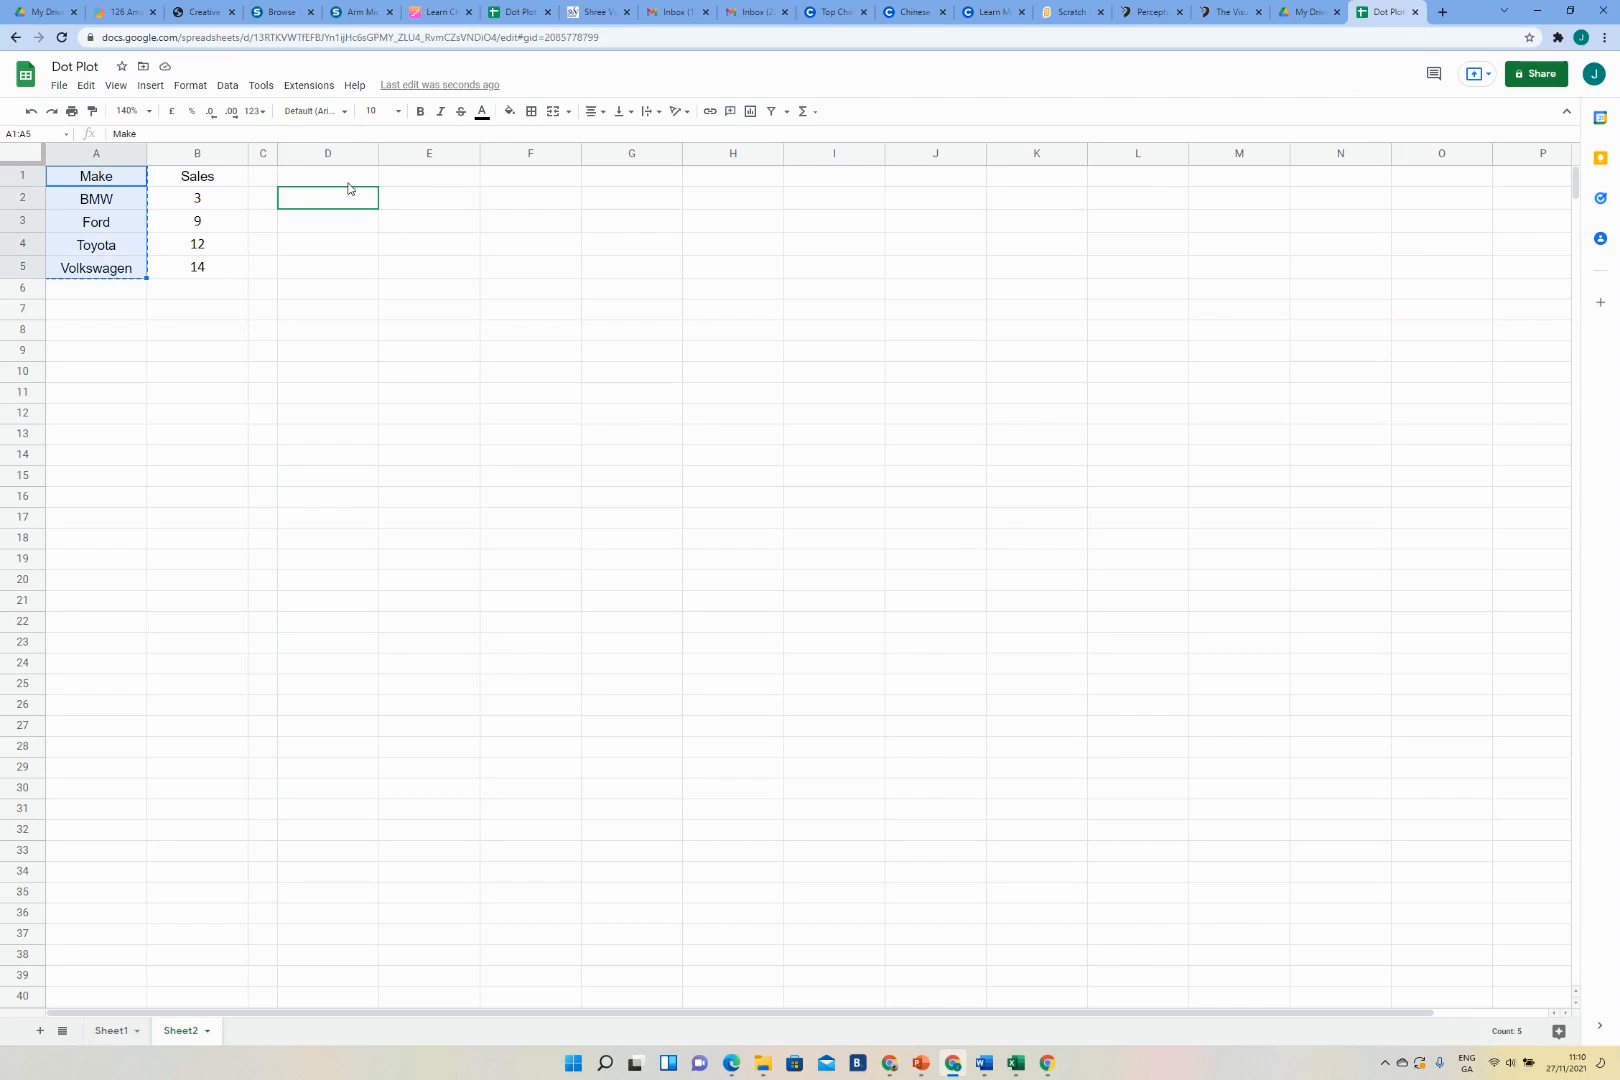
pyautogui.click(351, 182)
pyautogui.hotkey('ctrl', 'v')
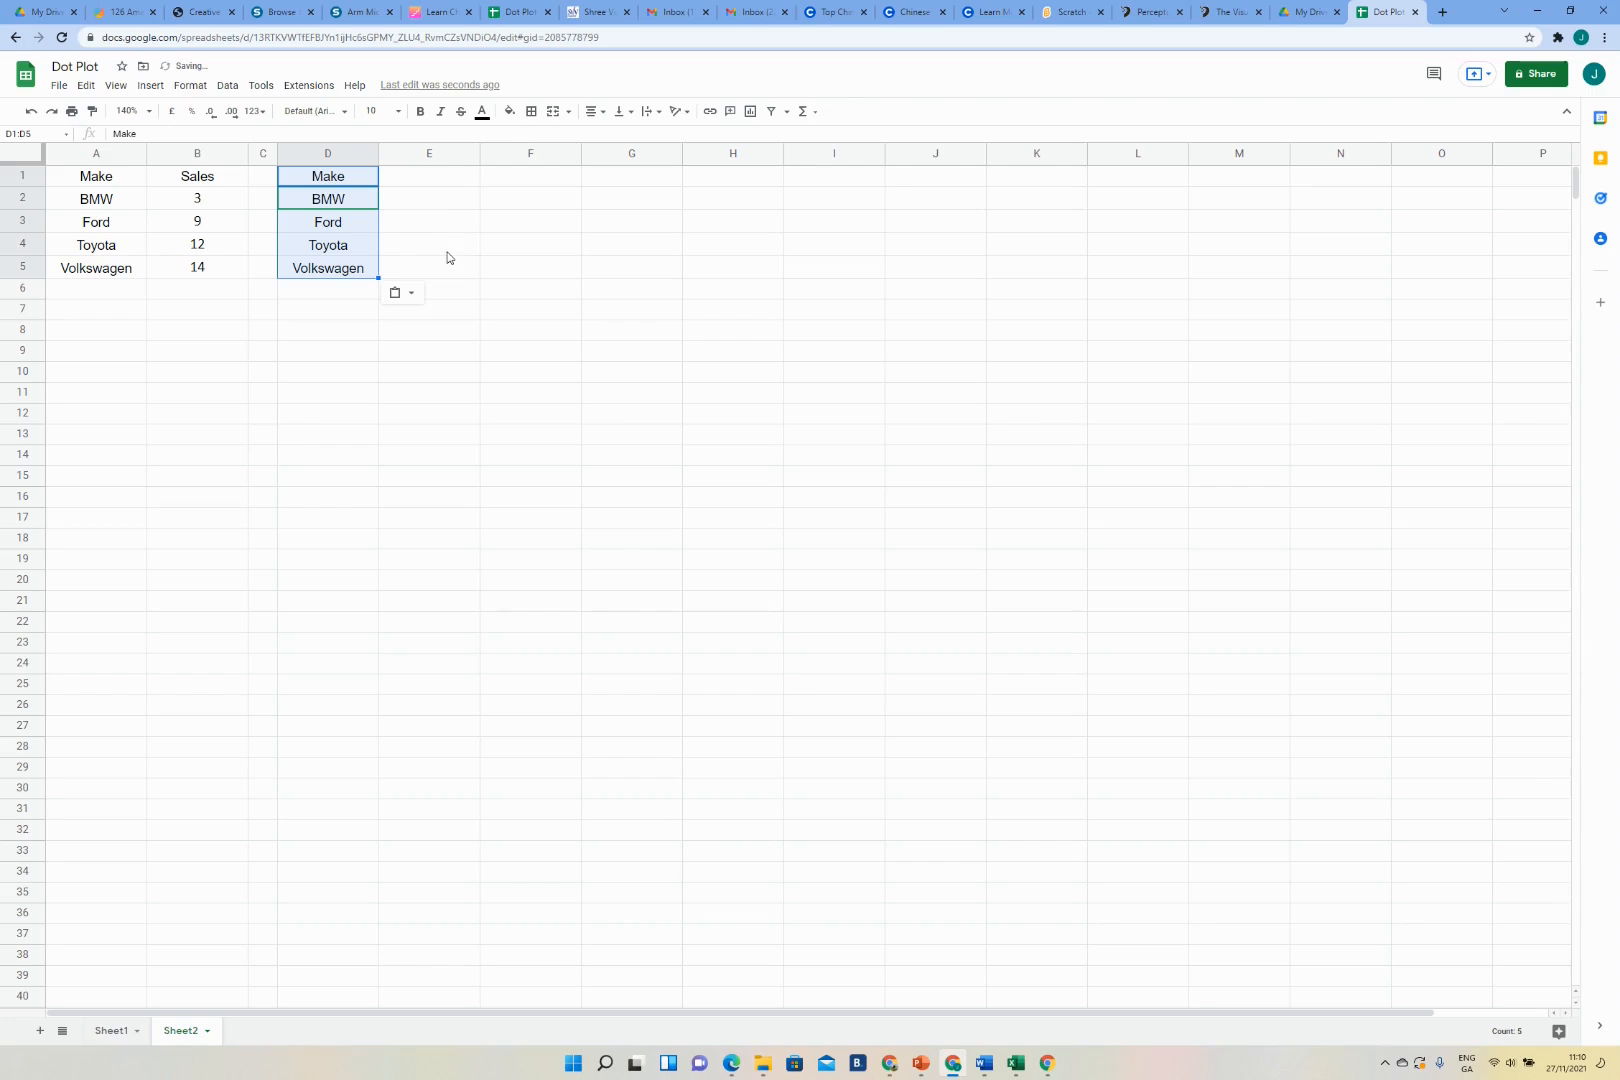
pyautogui.click(440, 174)
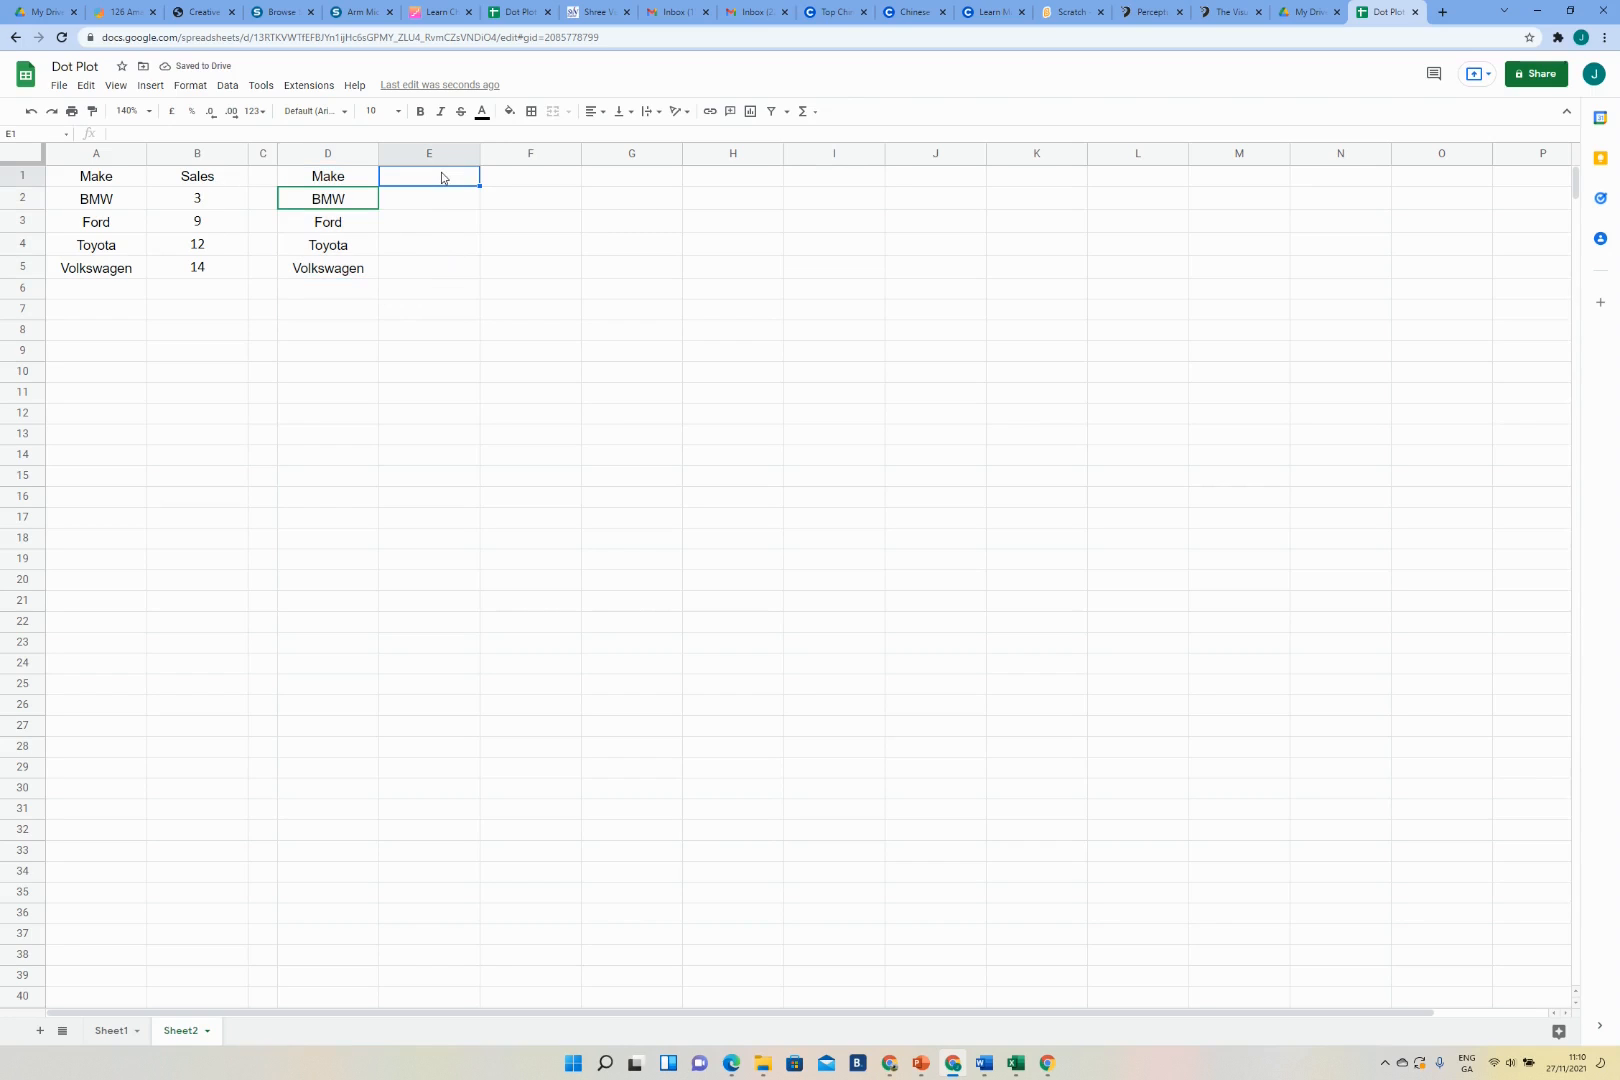
pyautogui.write('Sales')
pyautogui.press('Return')
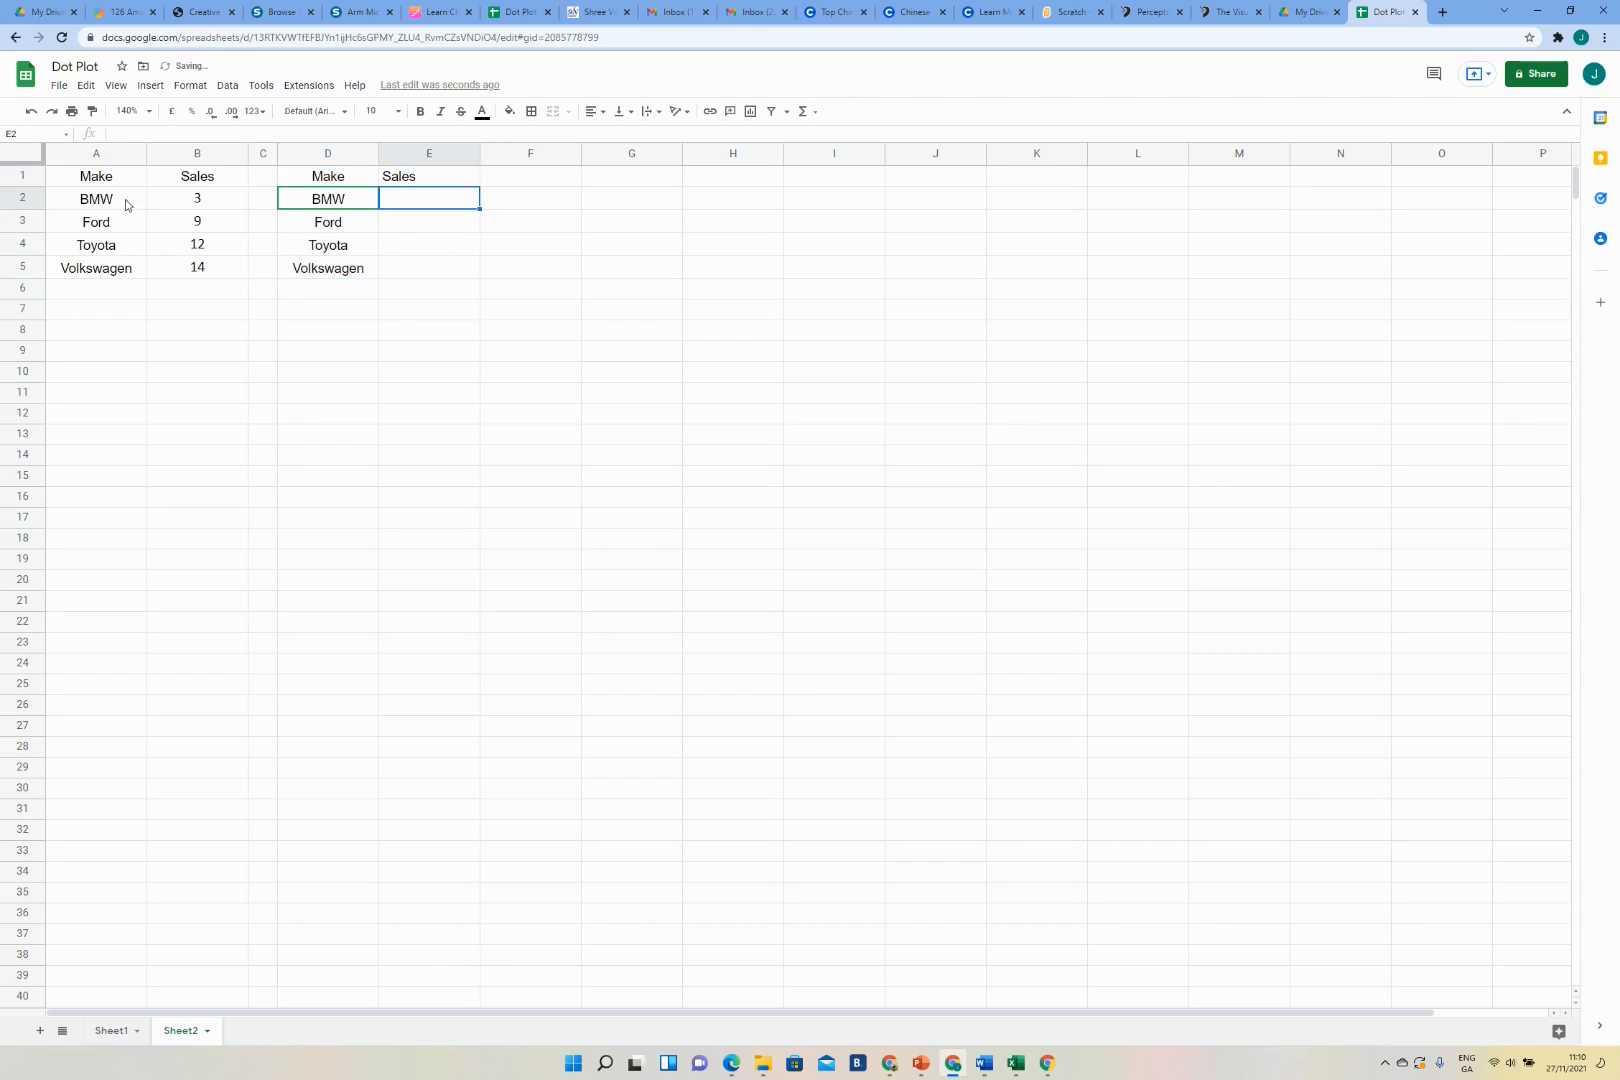
pyautogui.moveTo(206, 199); pyautogui.dragTo(208, 279)
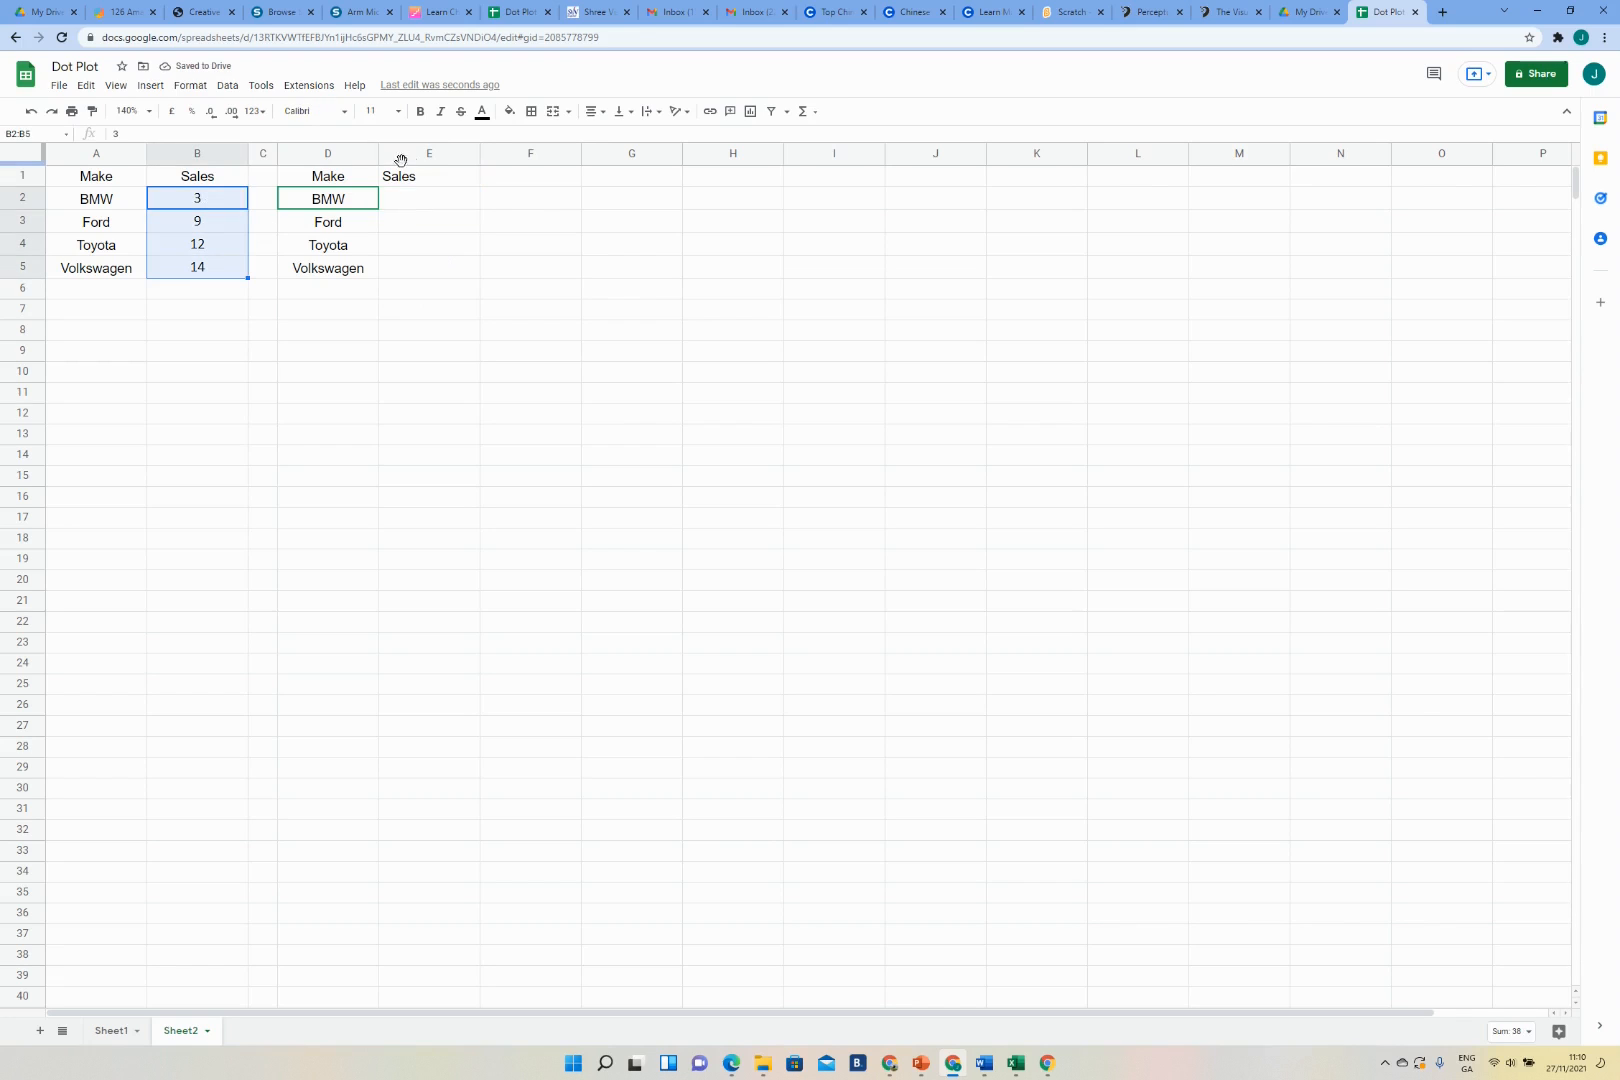
pyautogui.click(449, 204)
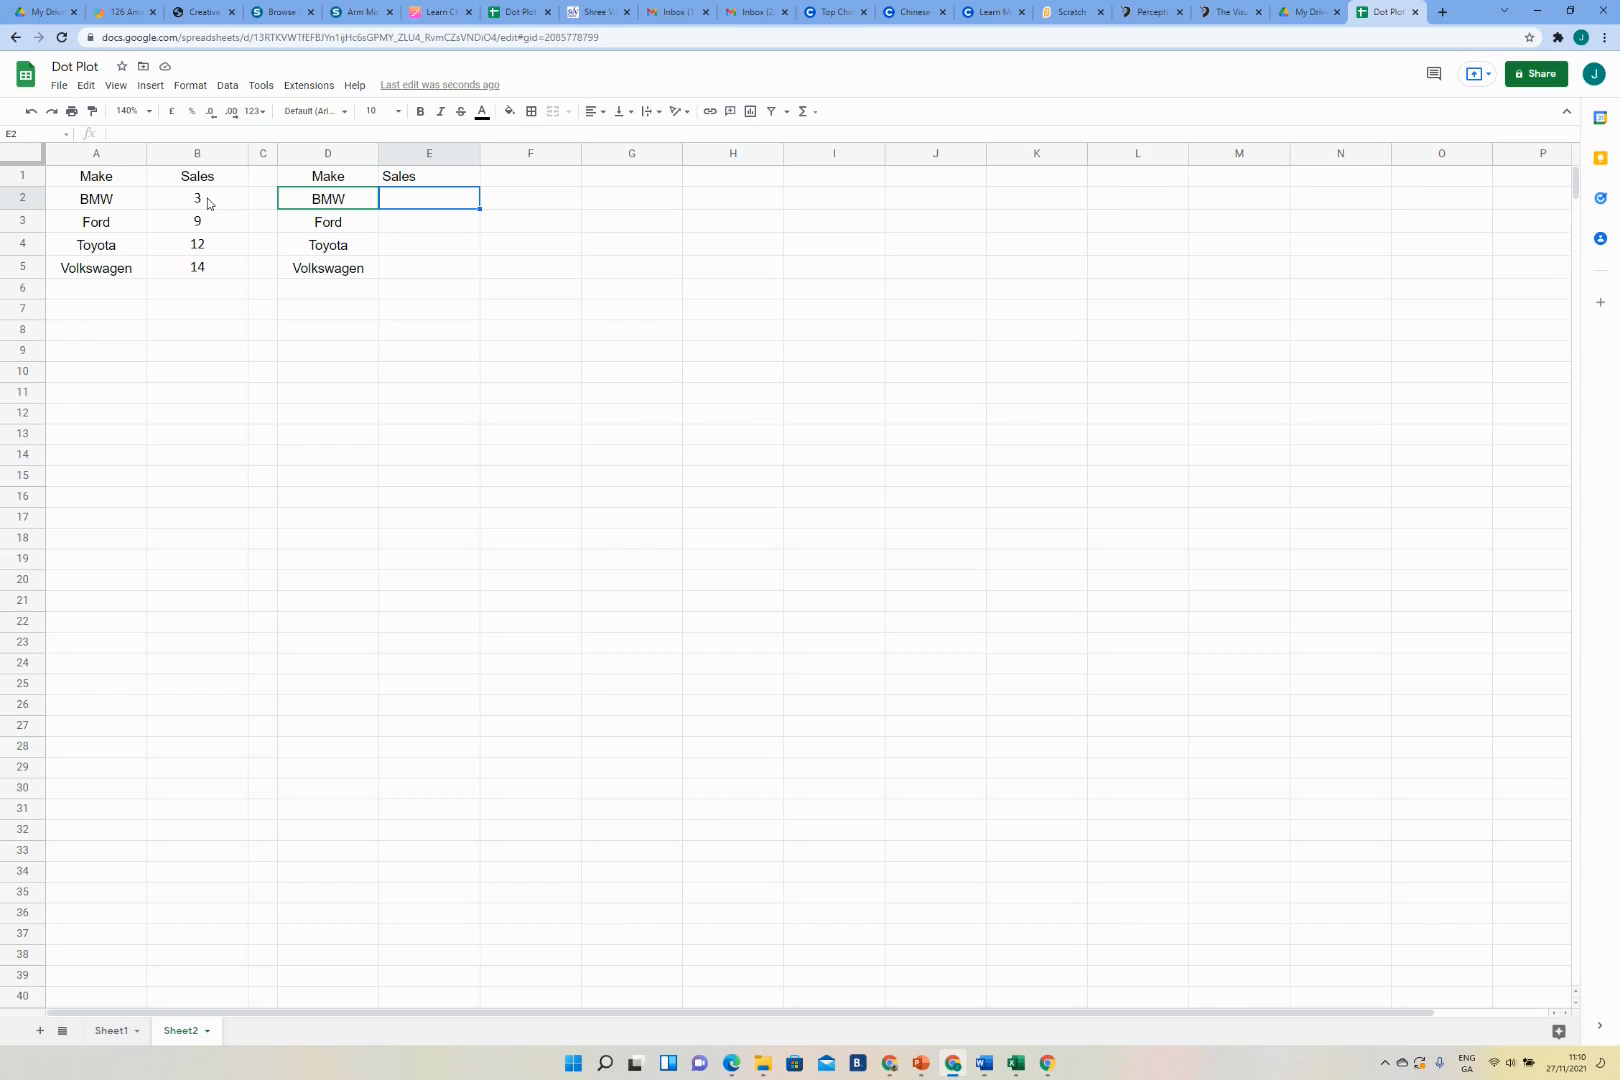
pyautogui.click(203, 224)
pyautogui.click(206, 252)
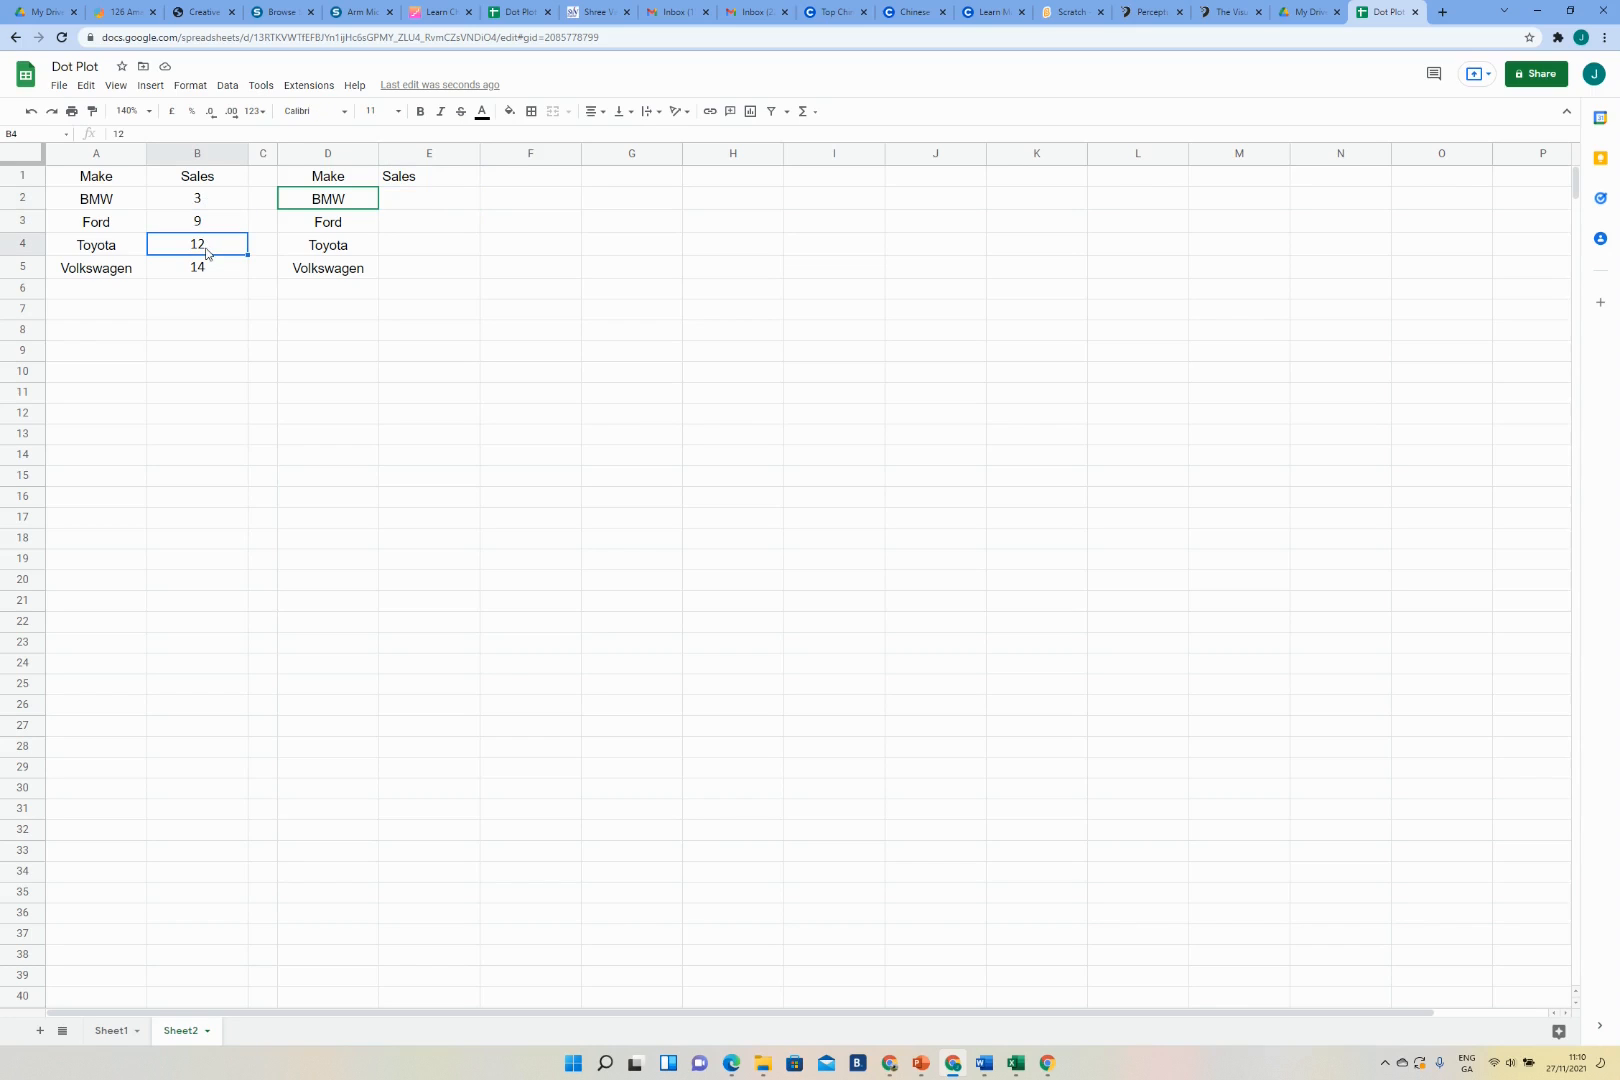
pyautogui.click(212, 271)
# - Enter the formula =SEQUENCE(1,B2) in cell E2 for the BMW row
pyautogui.click(425, 199)
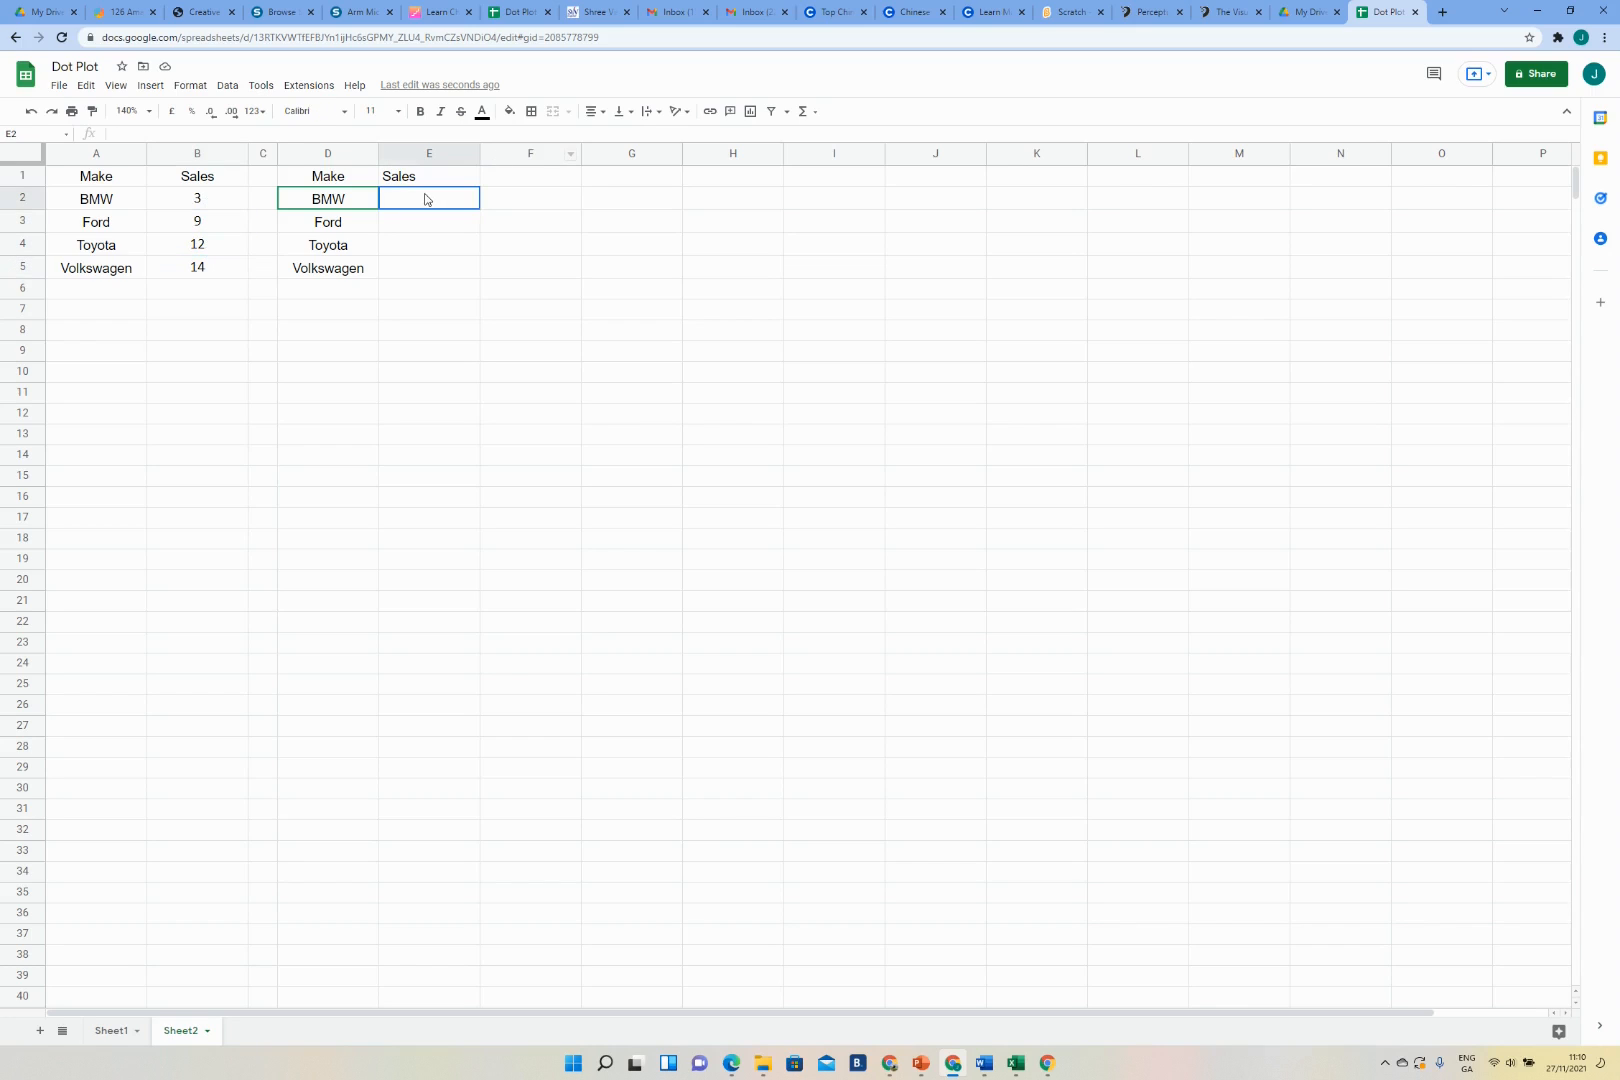
pyautogui.write('=')
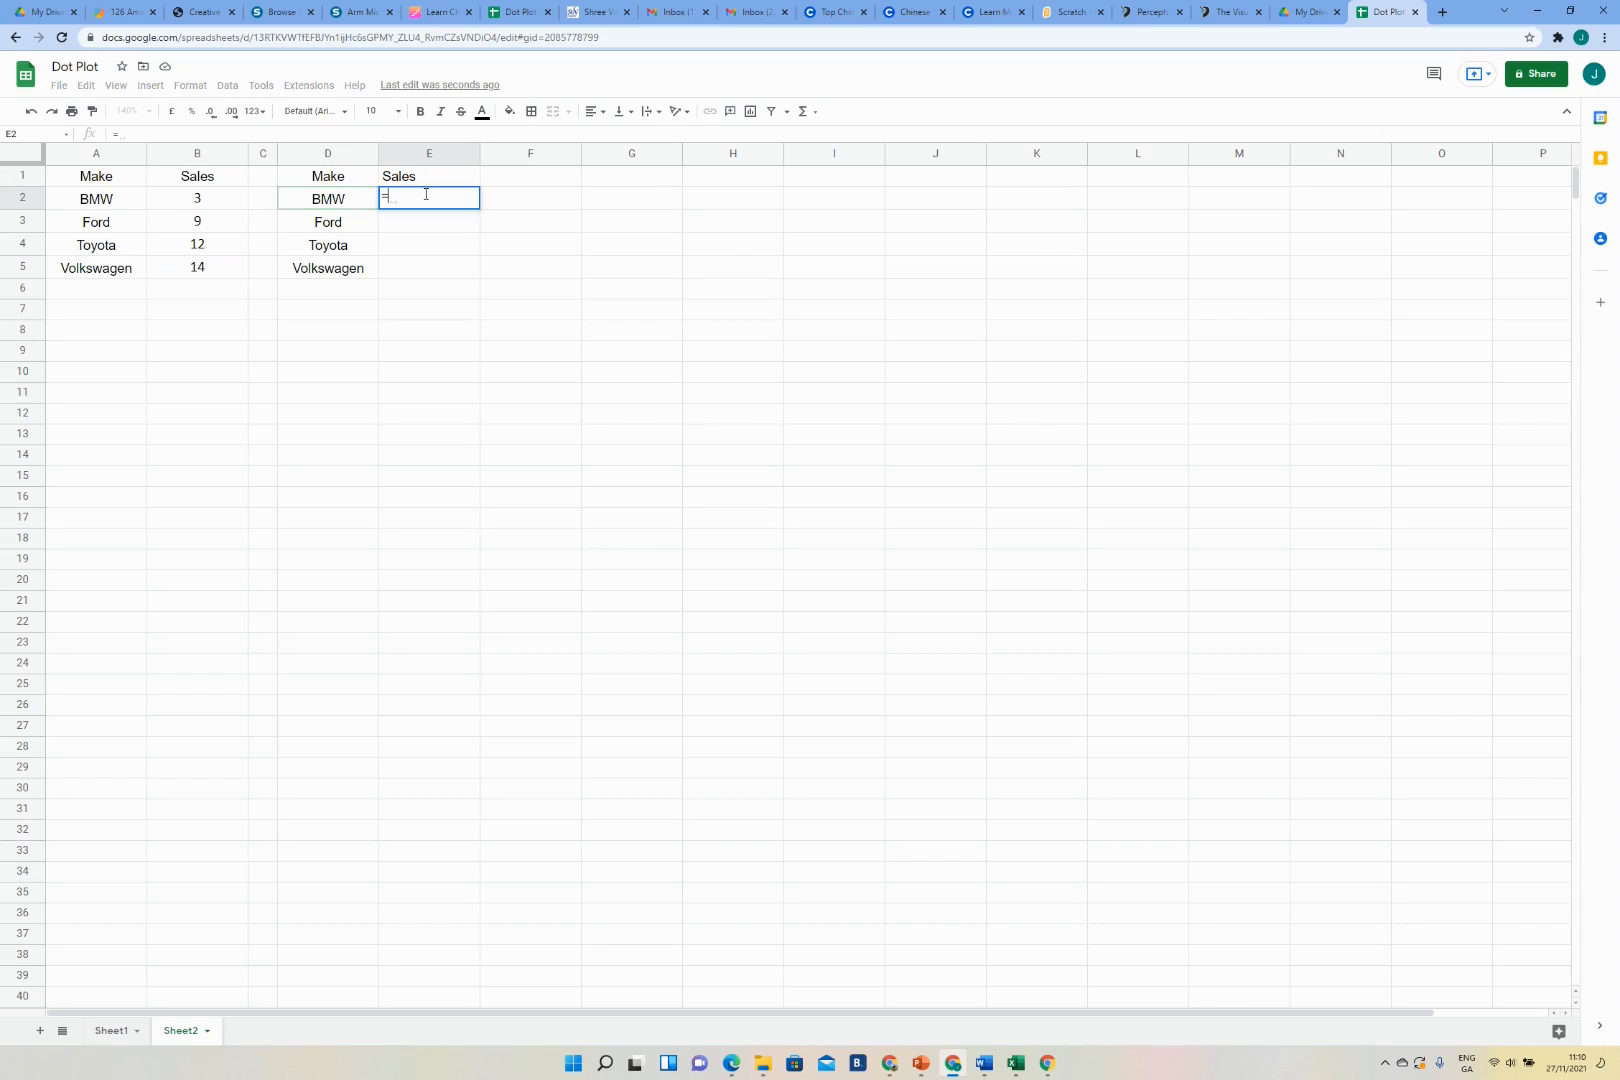
pyautogui.write('SEQ')
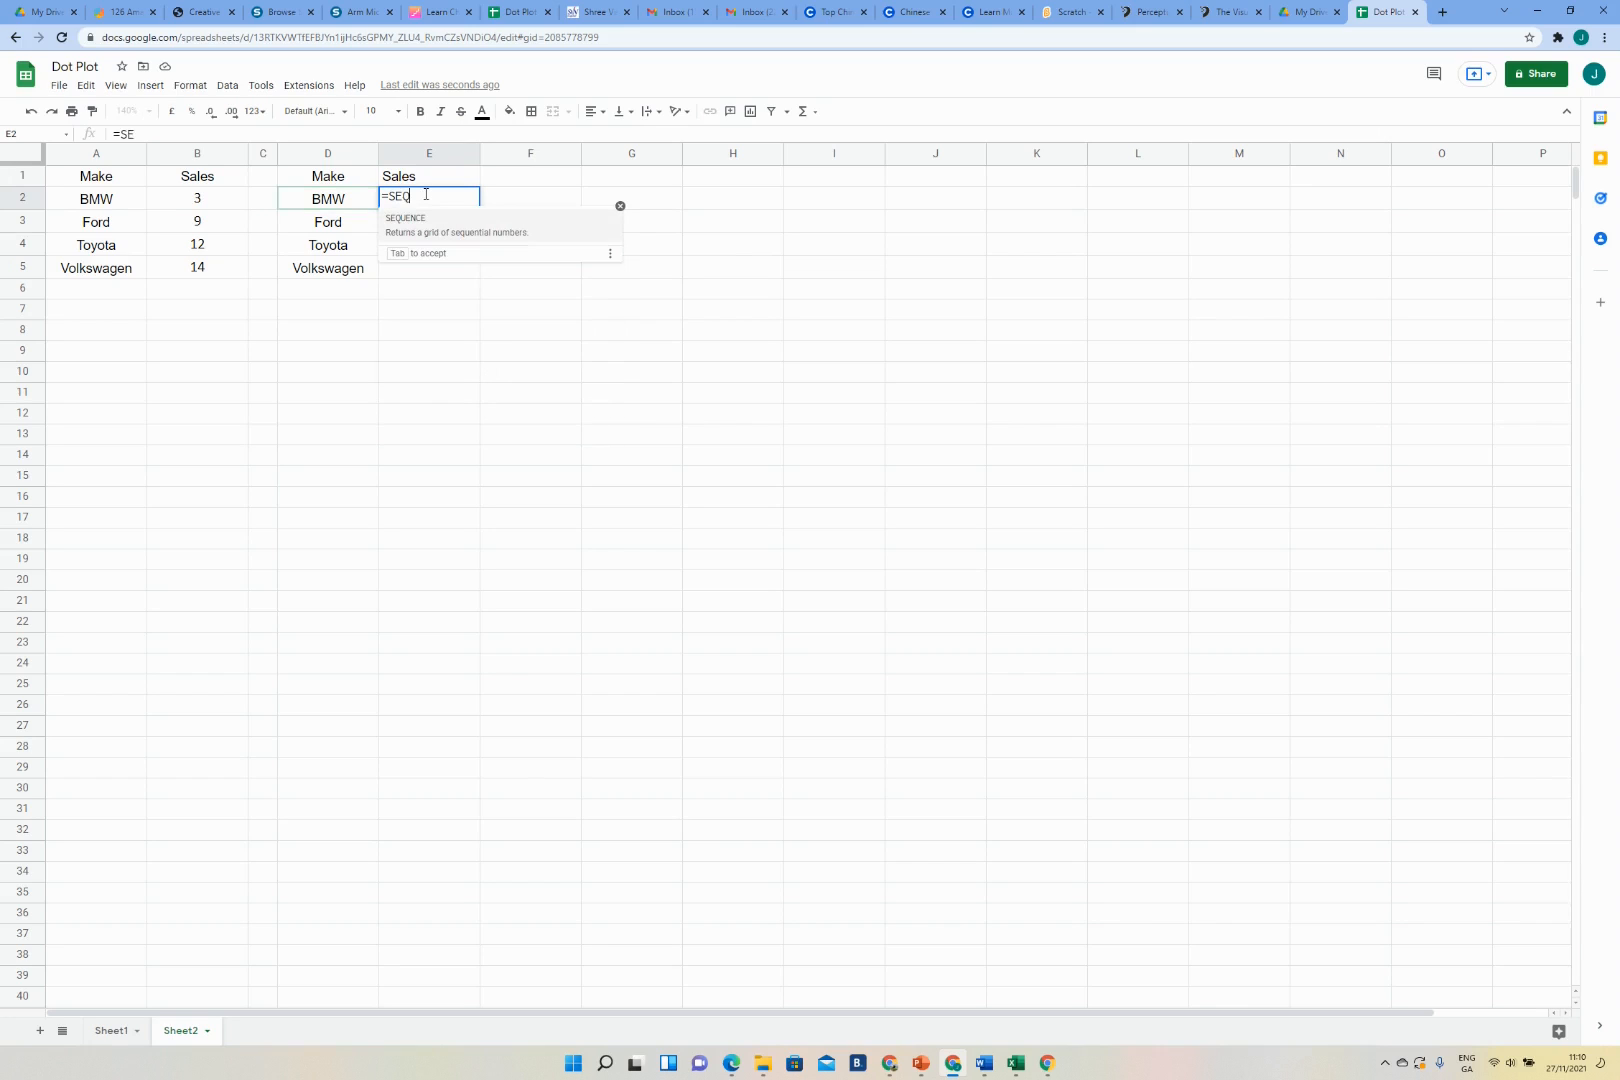
pyautogui.write('UE')
pyautogui.press('BackSpace')
pyautogui.write('UENCET')
pyautogui.press('BackSpace')
pyautogui.write('(1,')
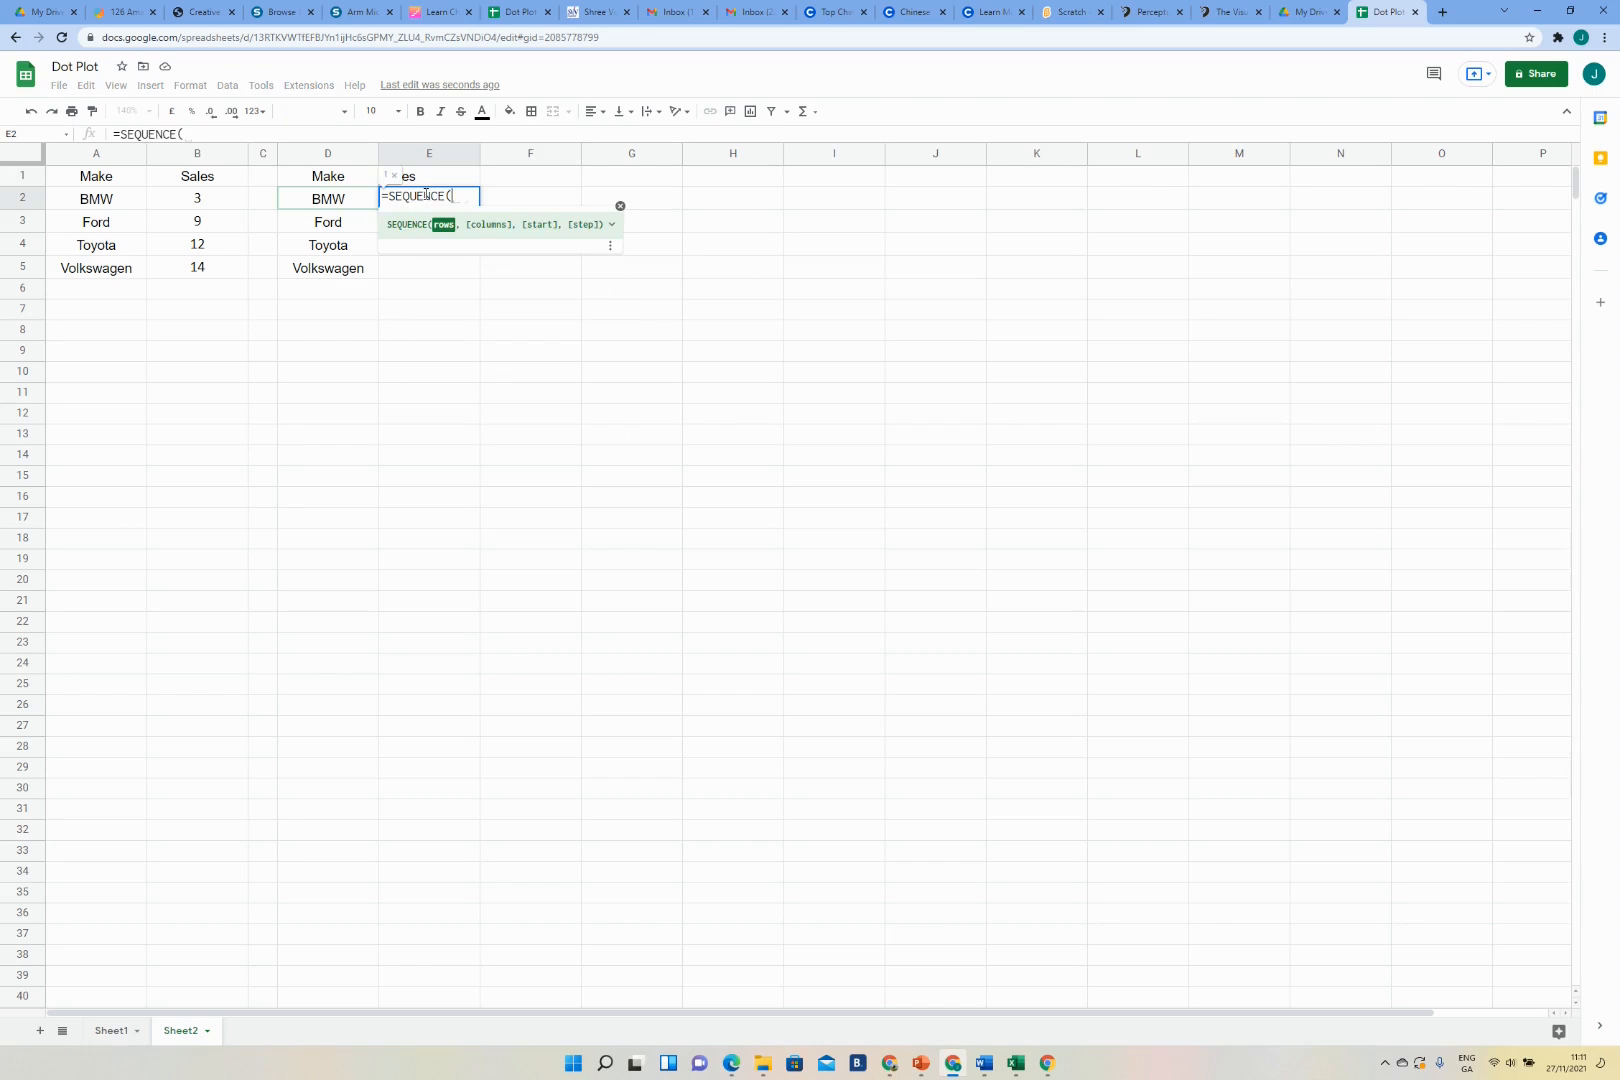
pyautogui.click(198, 203)
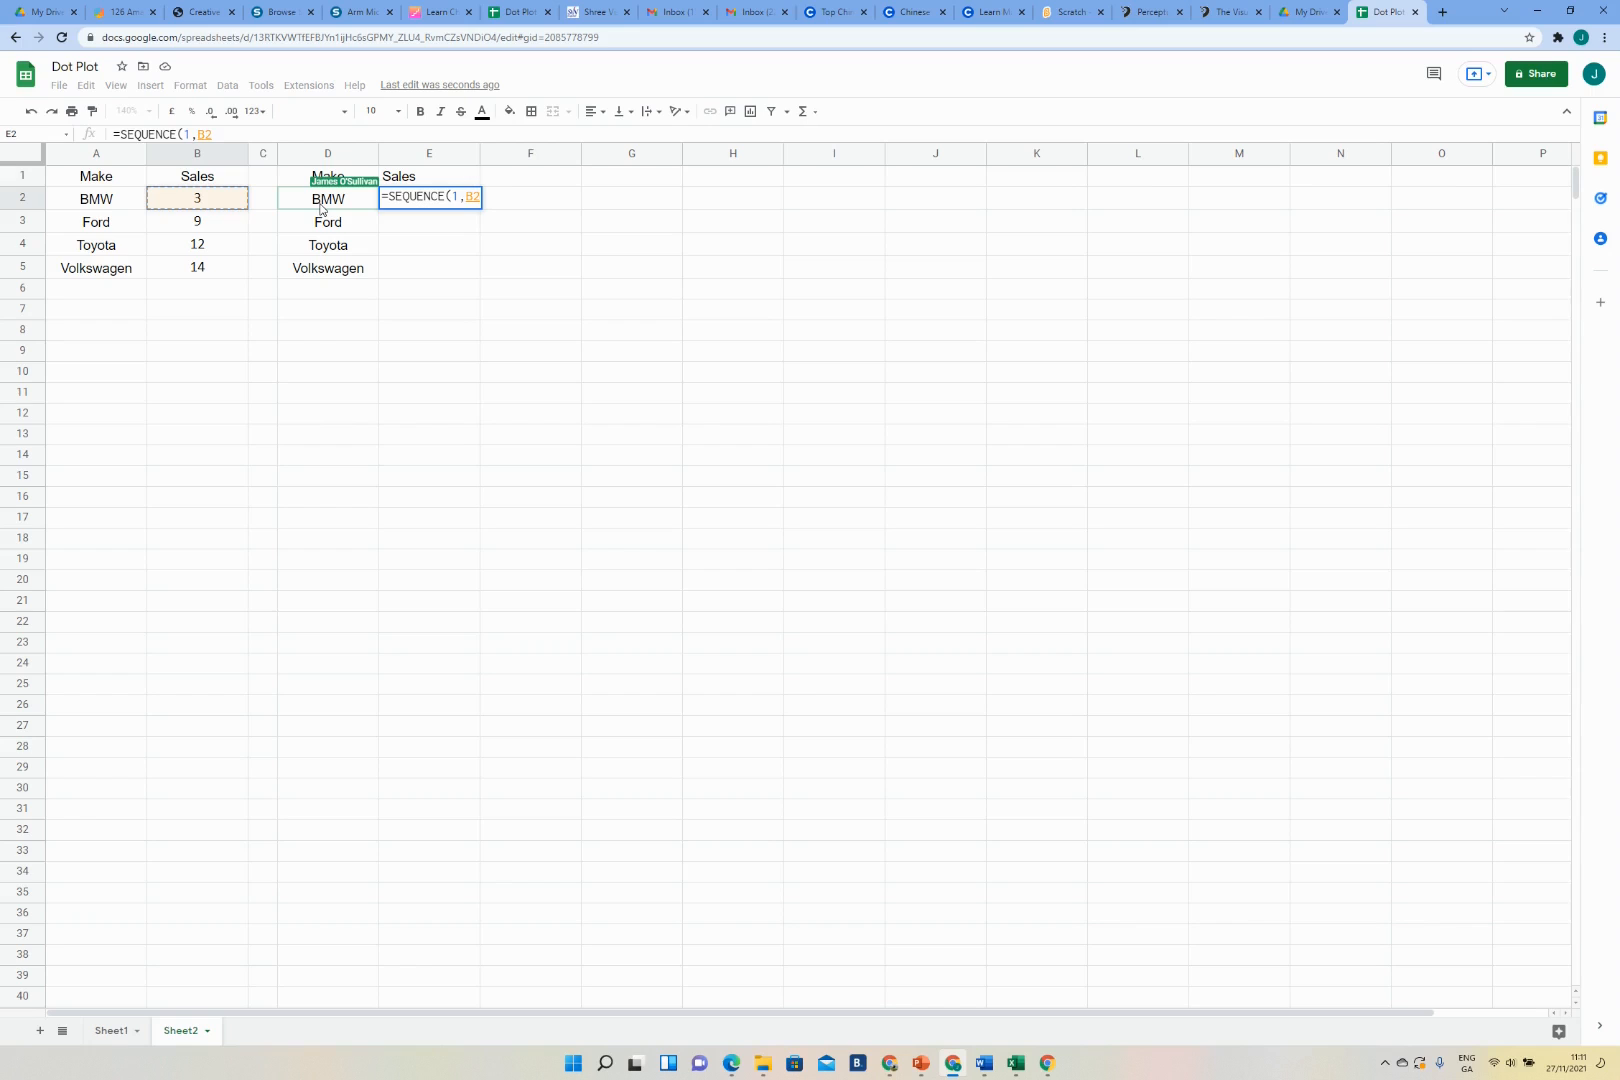
pyautogui.write(')')
pyautogui.press('Return')
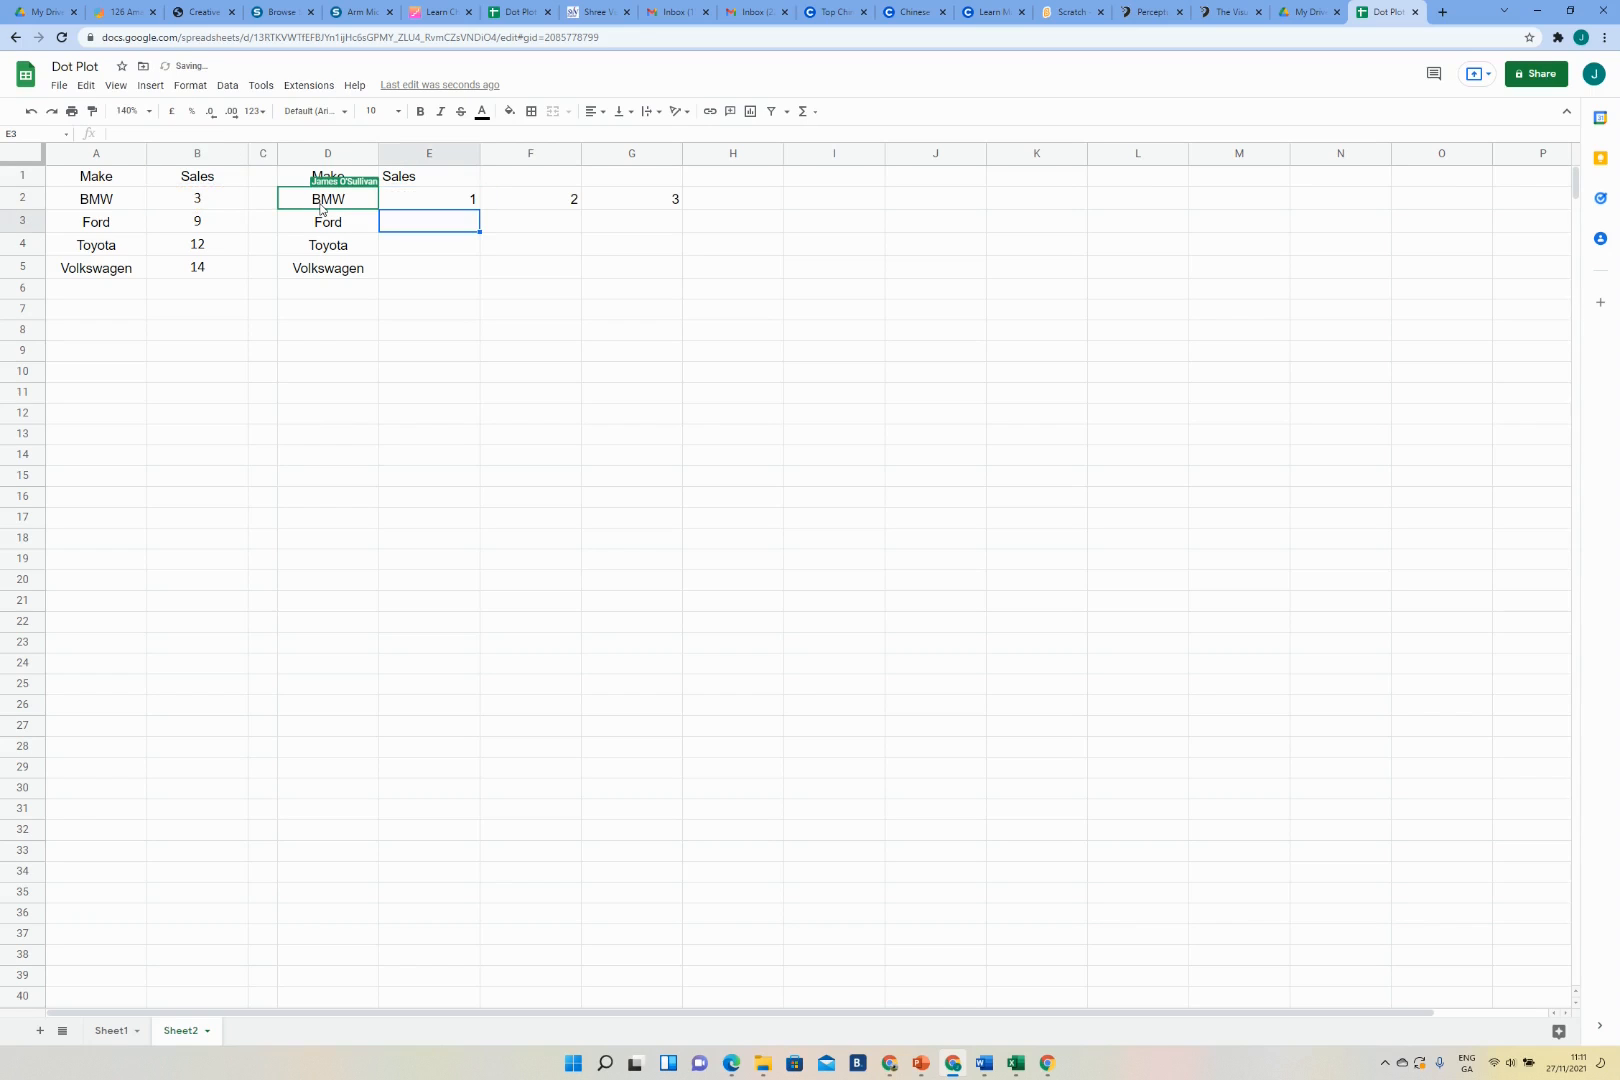
pyautogui.moveTo(468, 199); pyautogui.dragTo(693, 201)
pyautogui.click(192, 225)
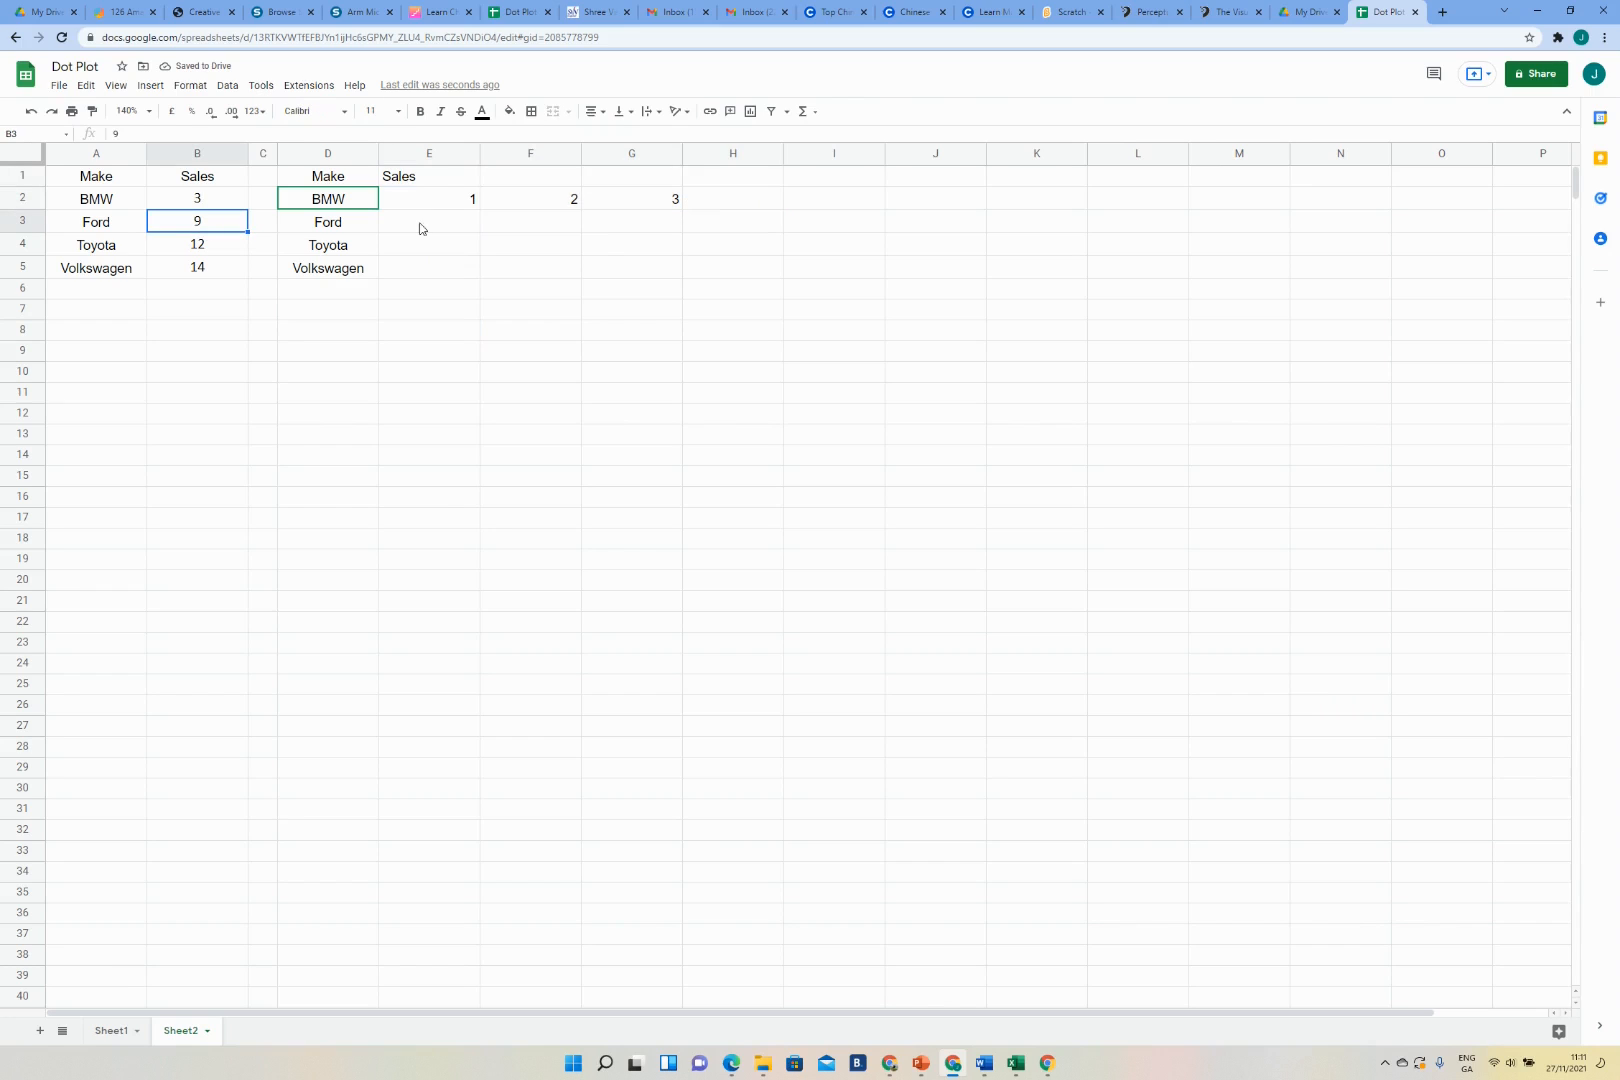
pyautogui.click(449, 207)
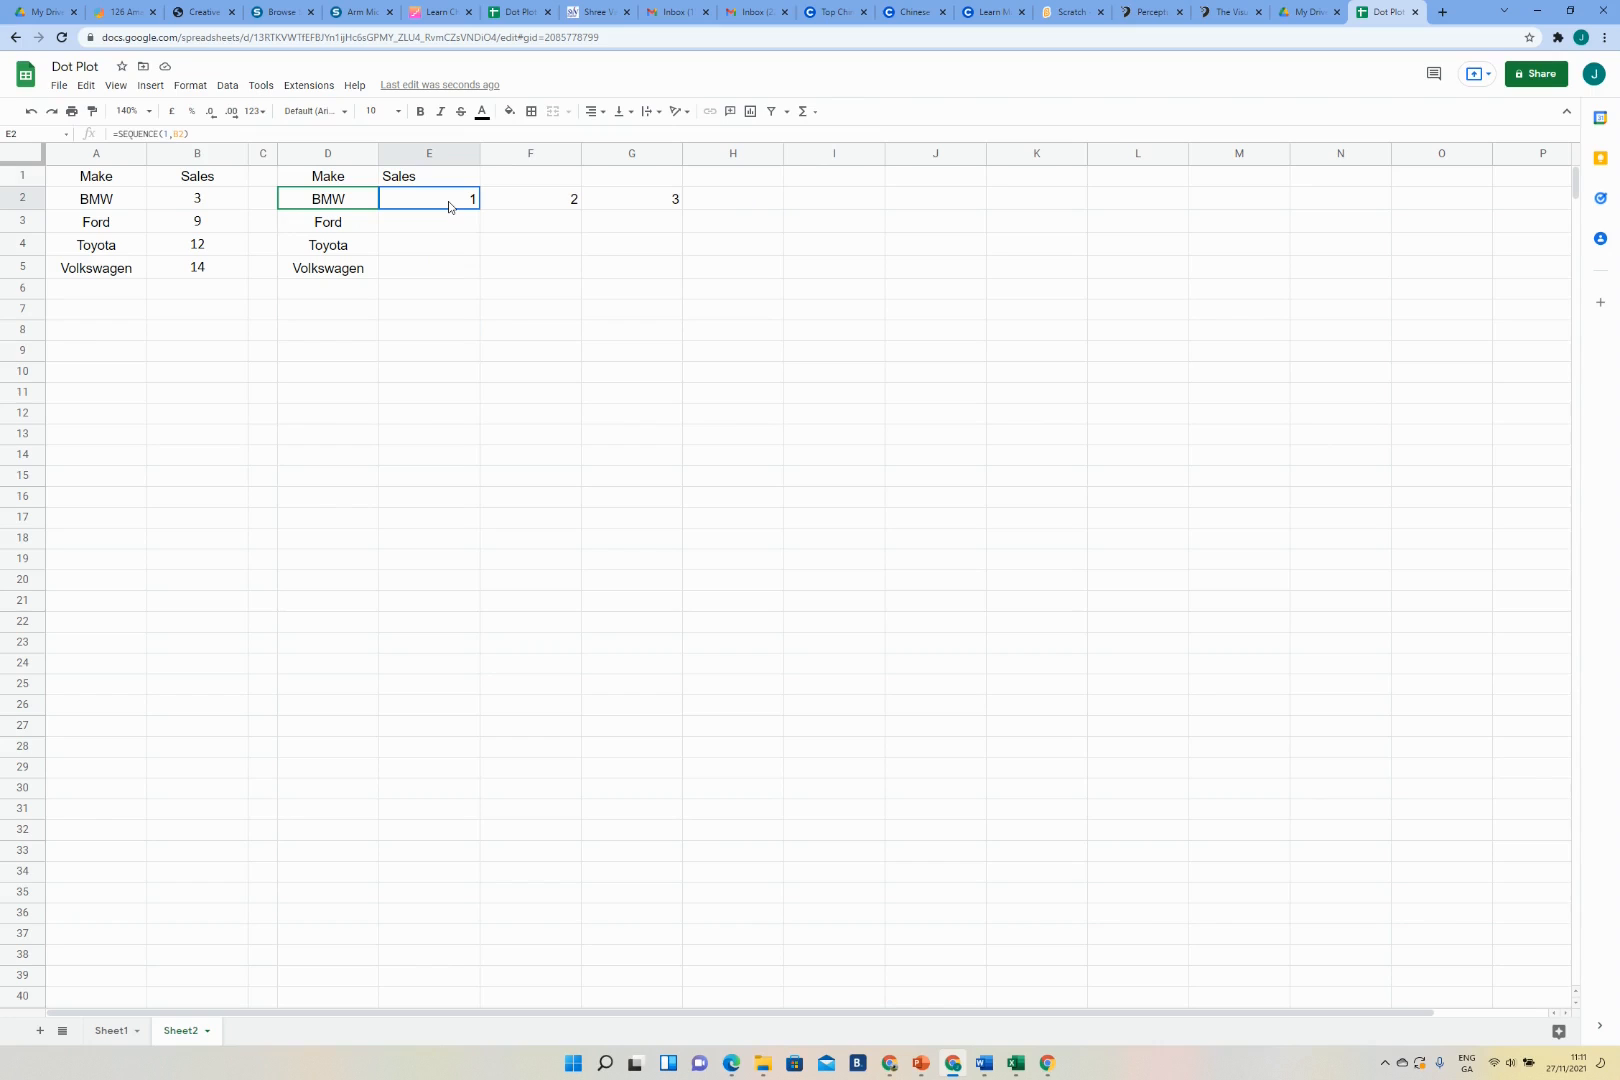
pyautogui.moveTo(190, 134); pyautogui.dragTo(104, 137)
pyautogui.click(476, 243)
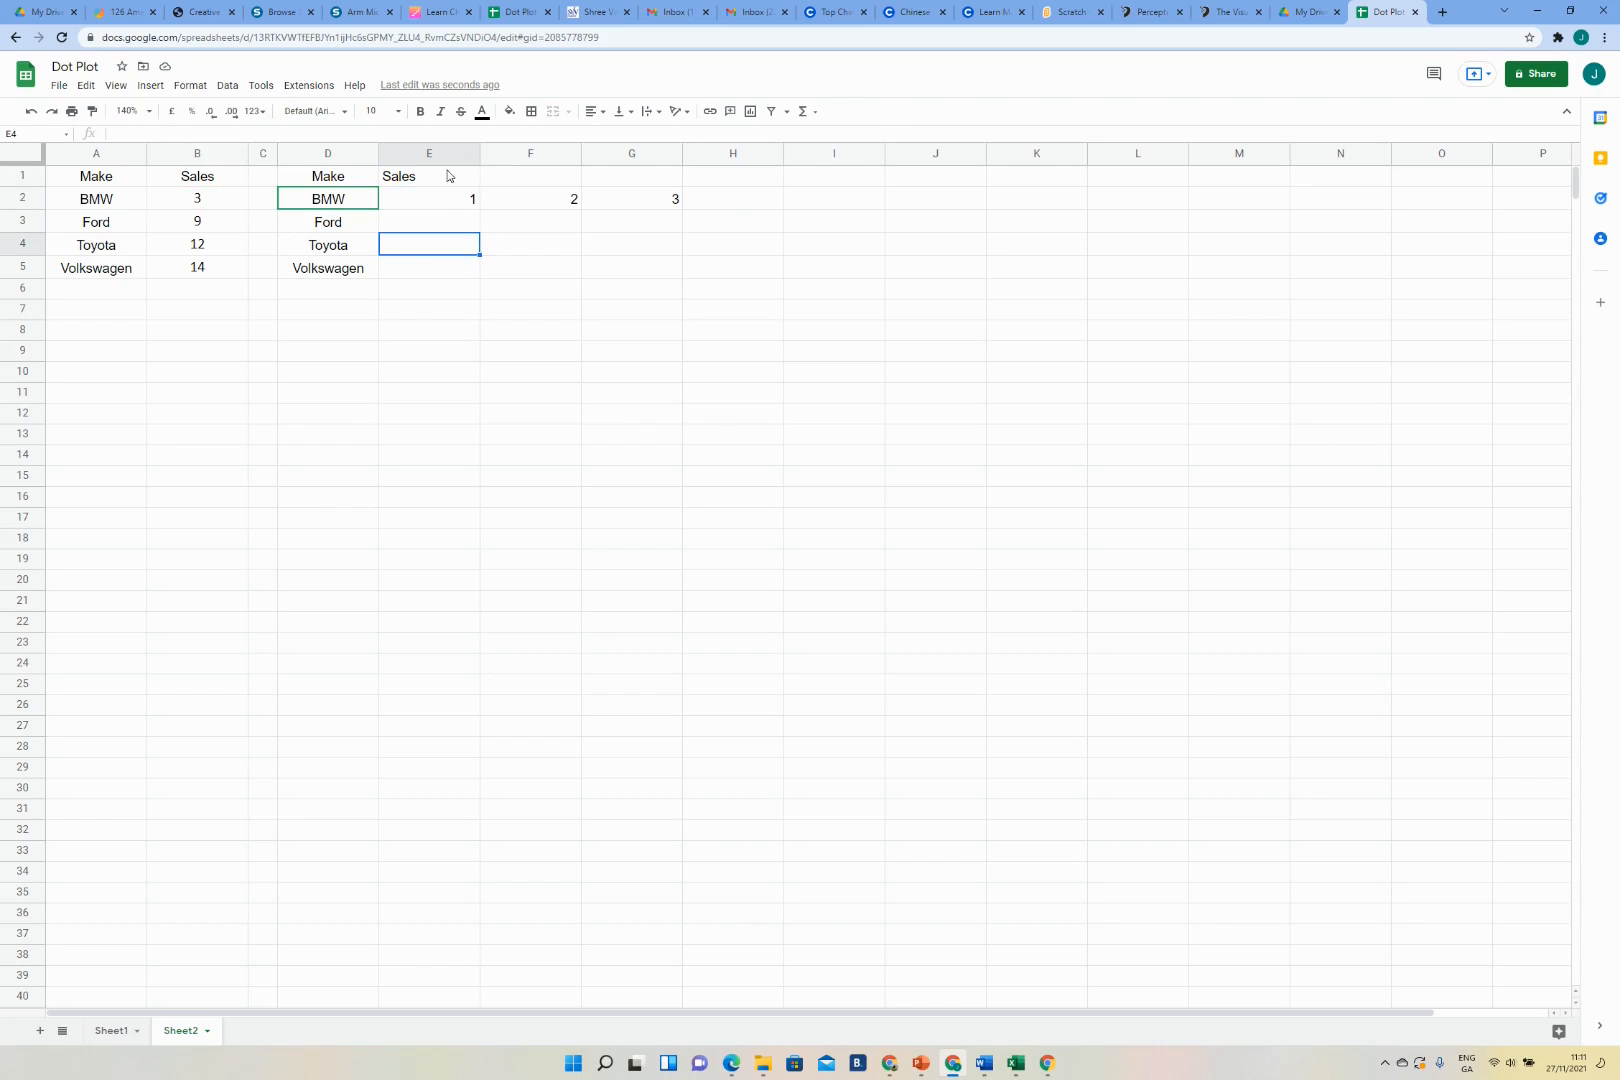
# - Fill the SEQUENCE formula from E2 down to E5 for the remaining makes
pyautogui.moveTo(445, 200); pyautogui.dragTo(443, 271)
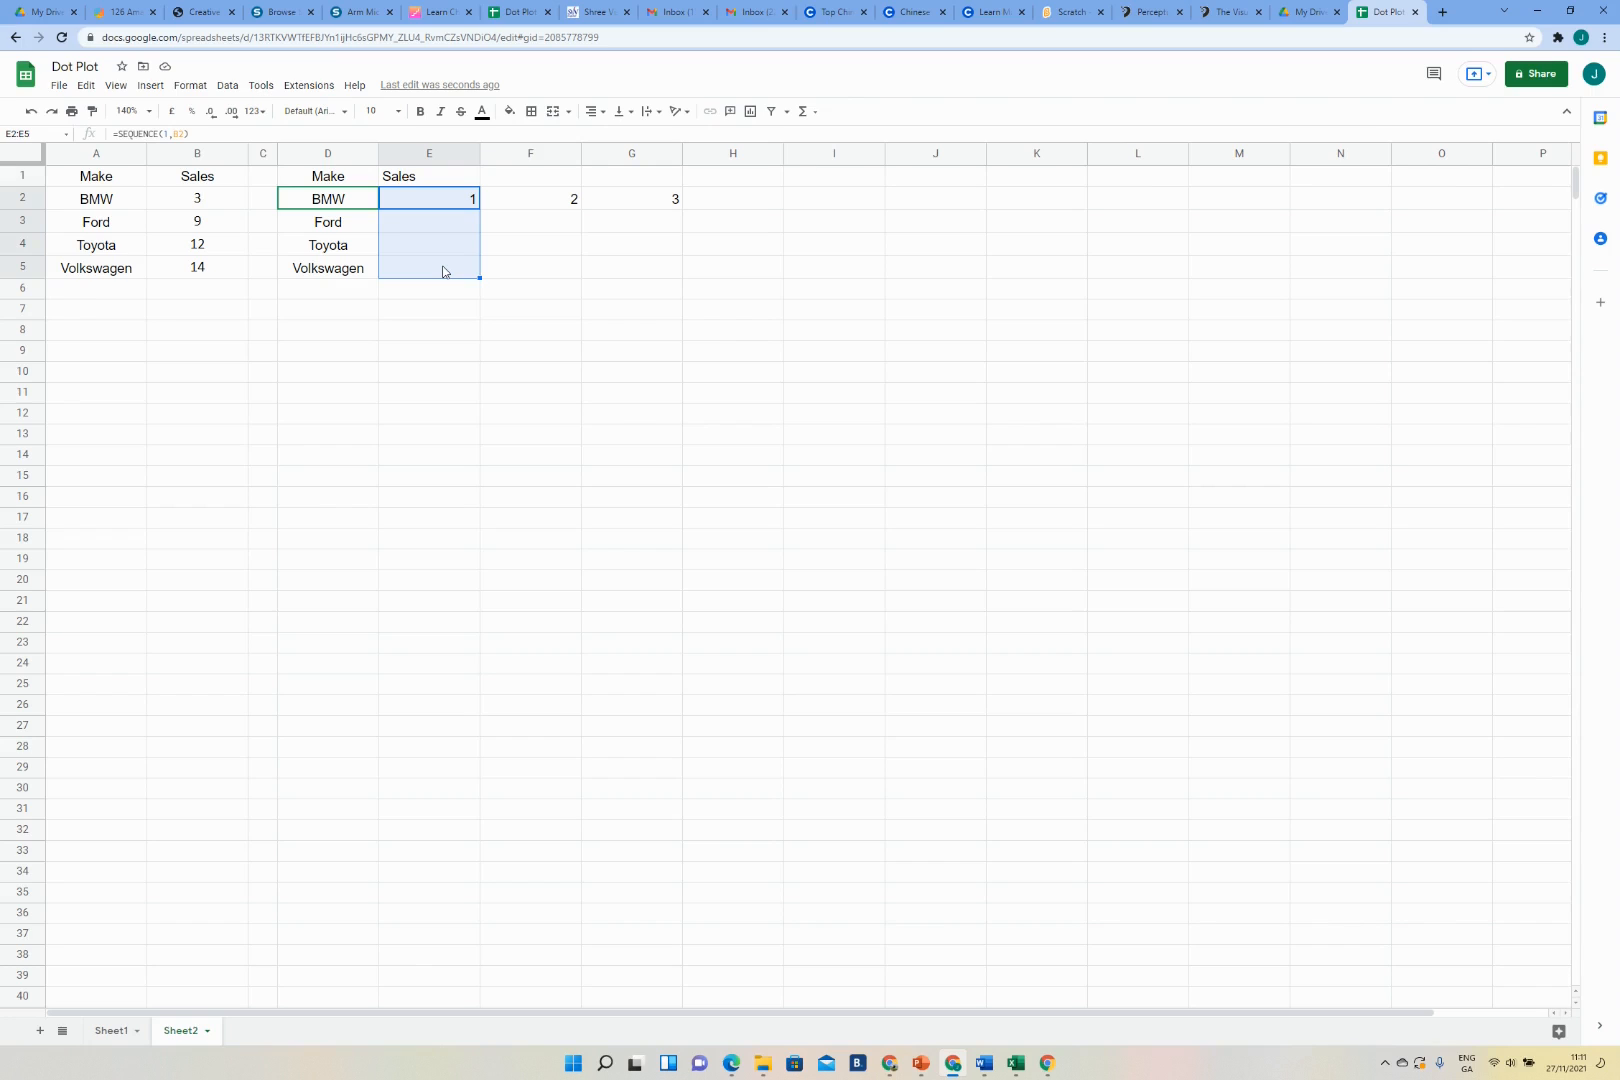
pyautogui.hotkey('ctrl', 'd')
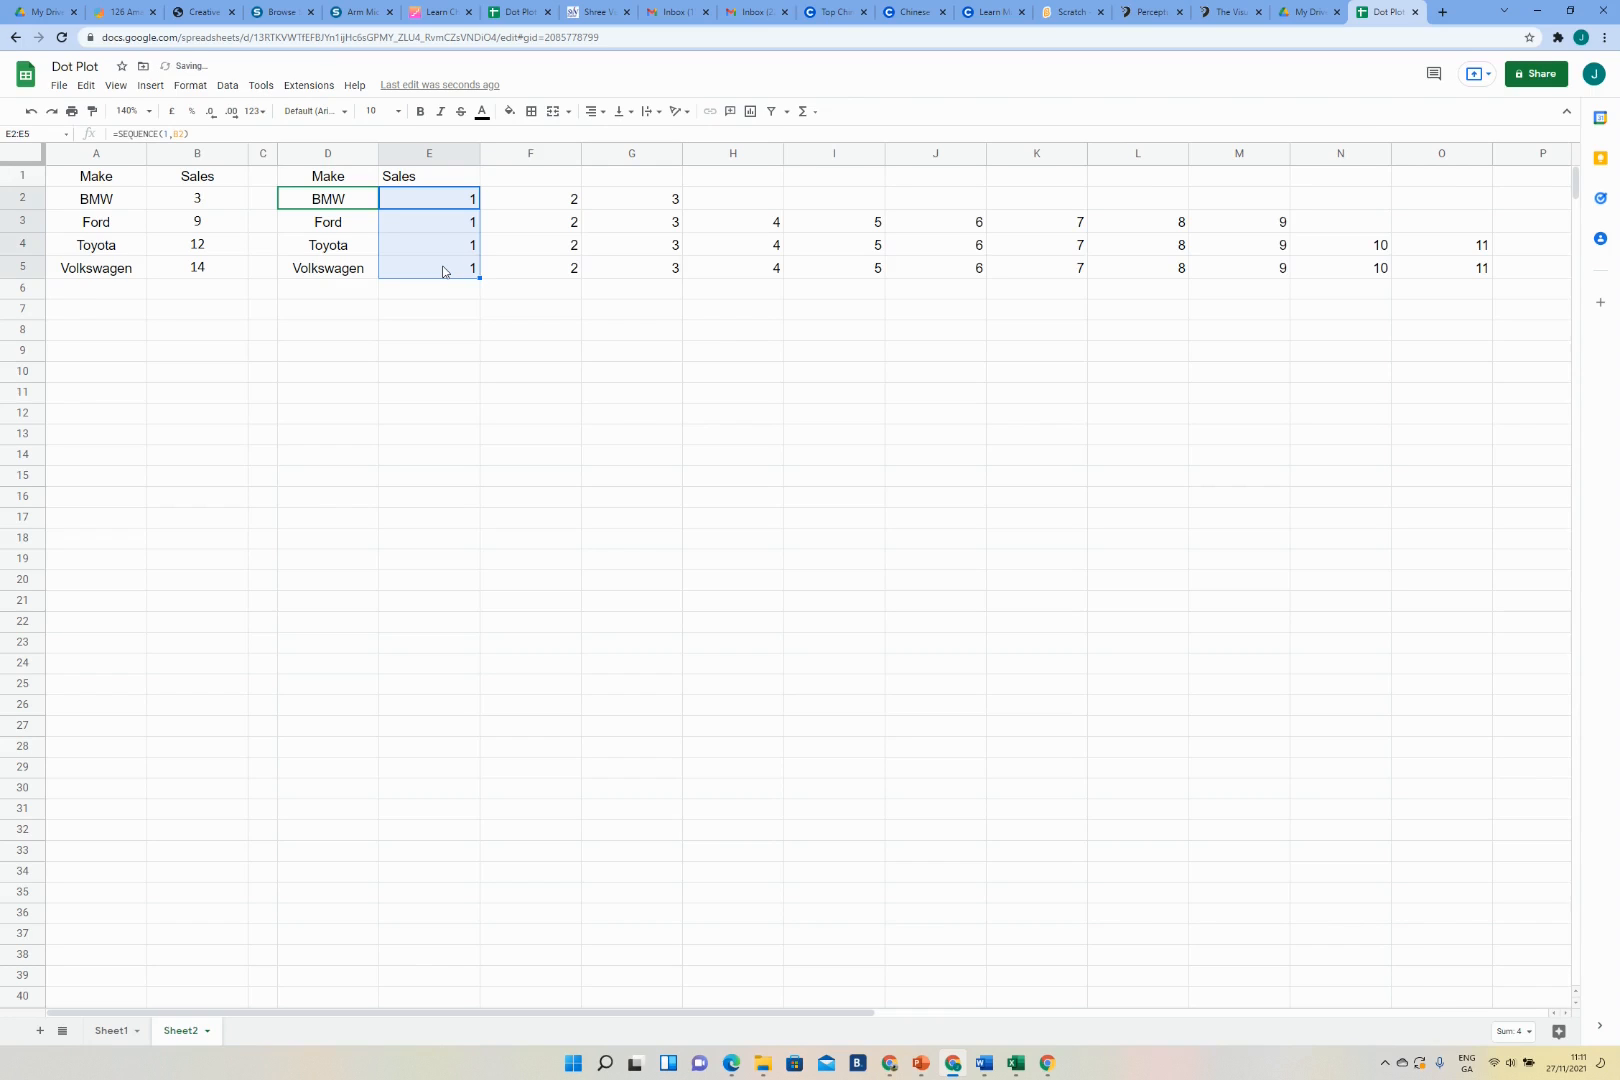
pyautogui.click(749, 462)
pyautogui.click(555, 270)
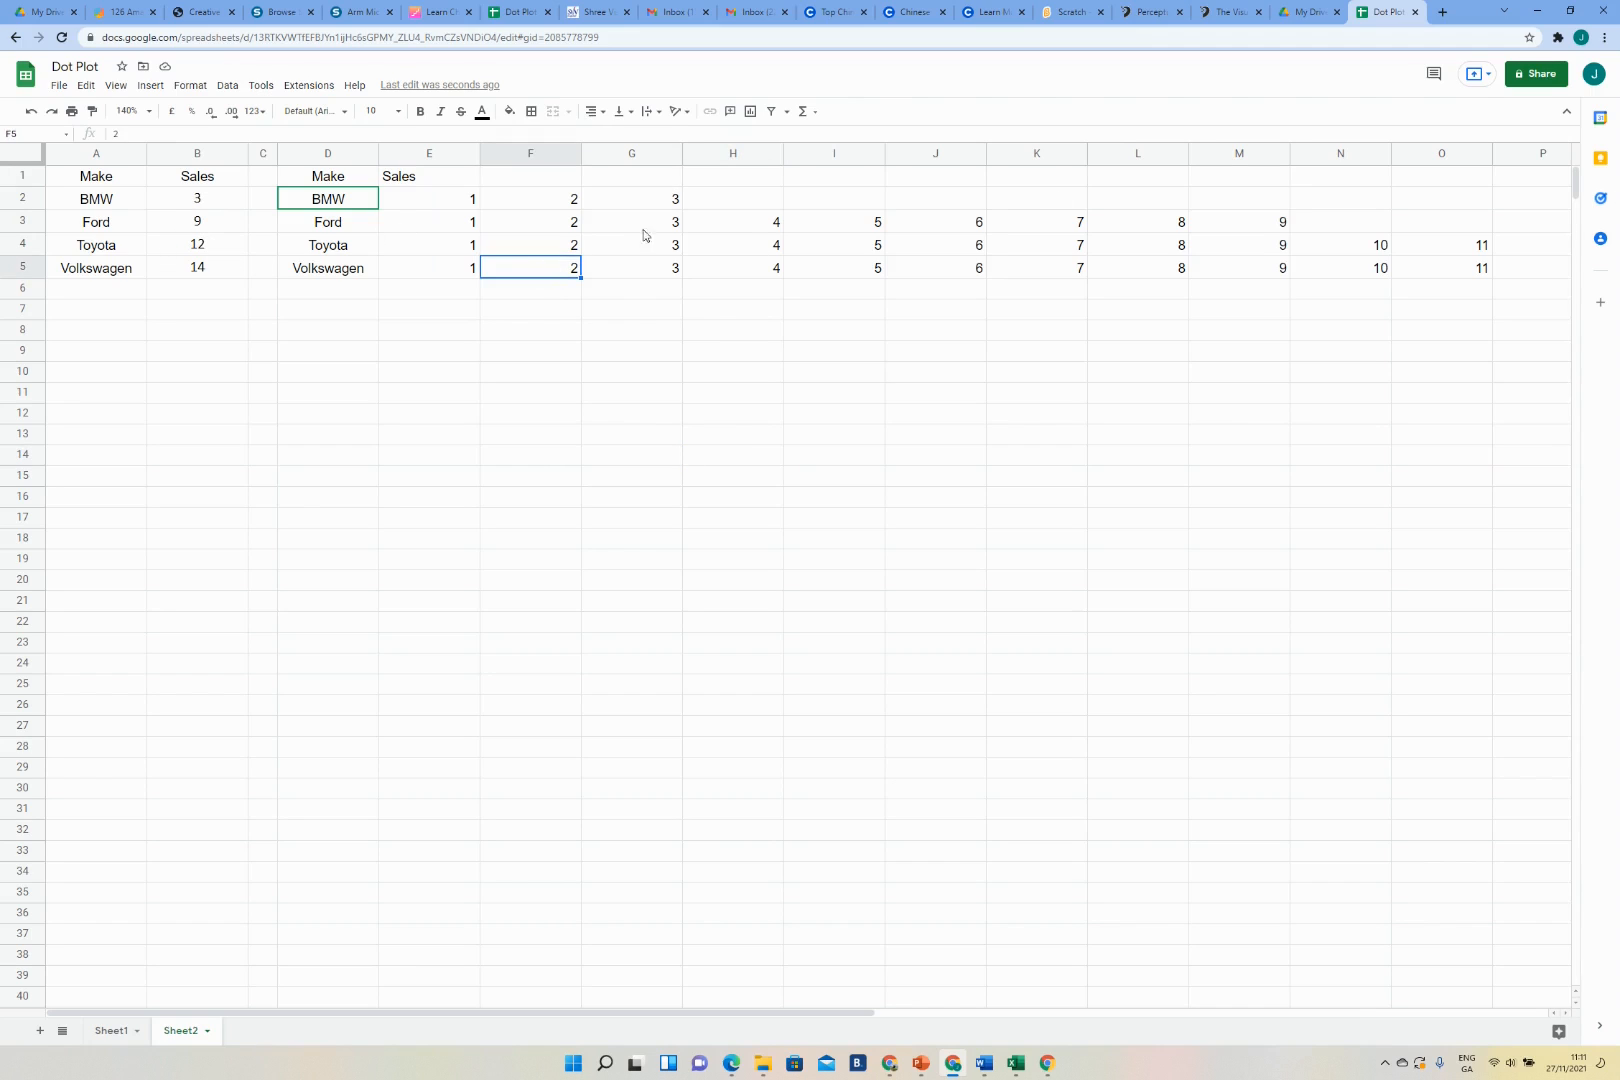
# - Insert a chart based on the range D2:R5
pyautogui.moveTo(355, 203); pyautogui.dragTo(1122, 271)
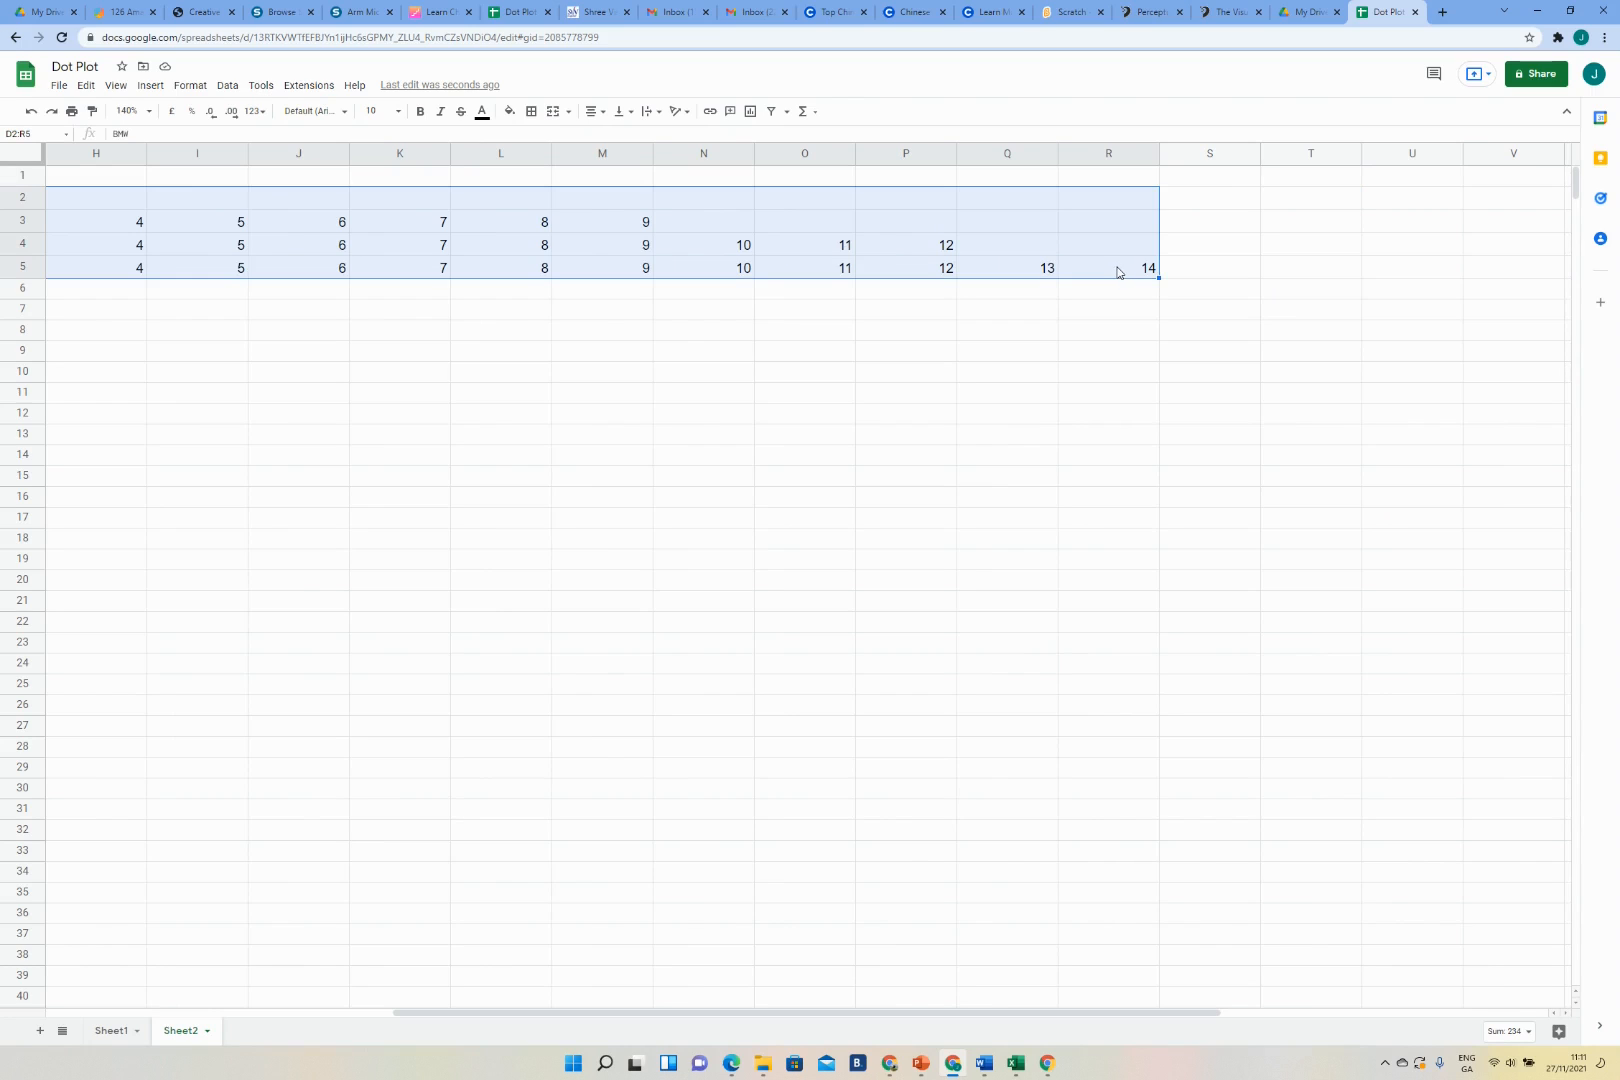
pyautogui.click(157, 88)
pyautogui.click(194, 220)
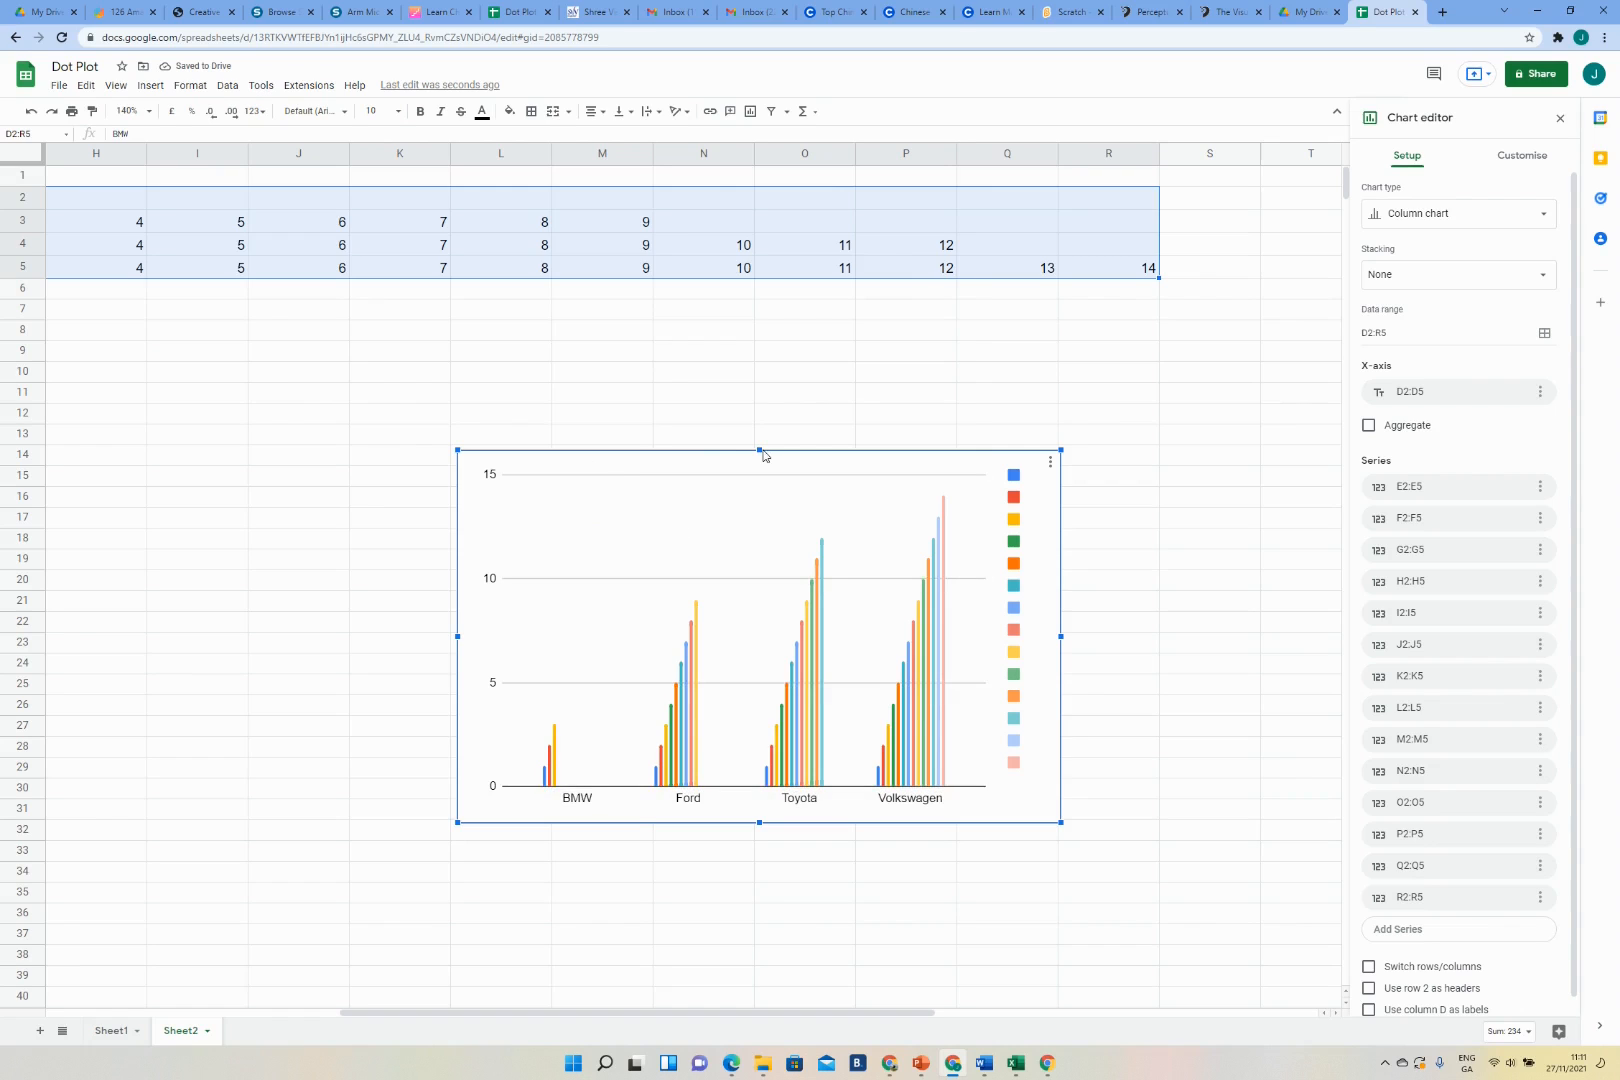
# - Make the chart taller by extending its upper edge and change its type to Scatter chart
pyautogui.moveTo(758, 452); pyautogui.dragTo(758, 401)
pyautogui.click(1445, 217)
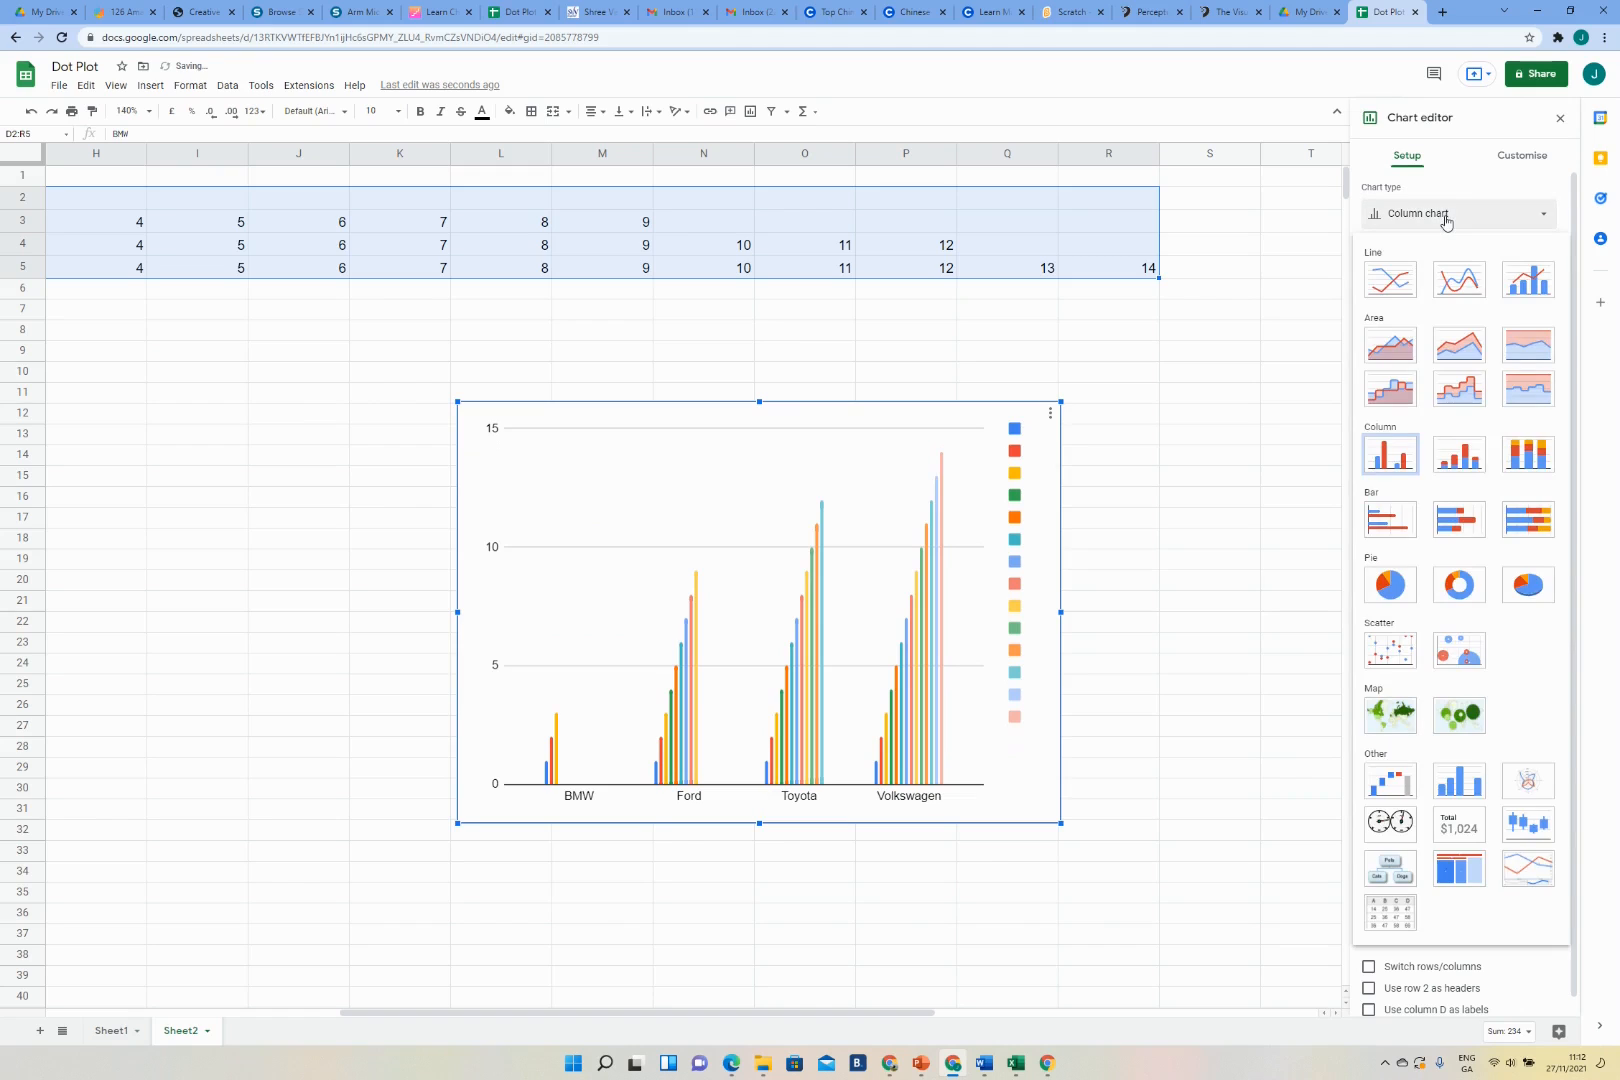
pyautogui.click(1392, 652)
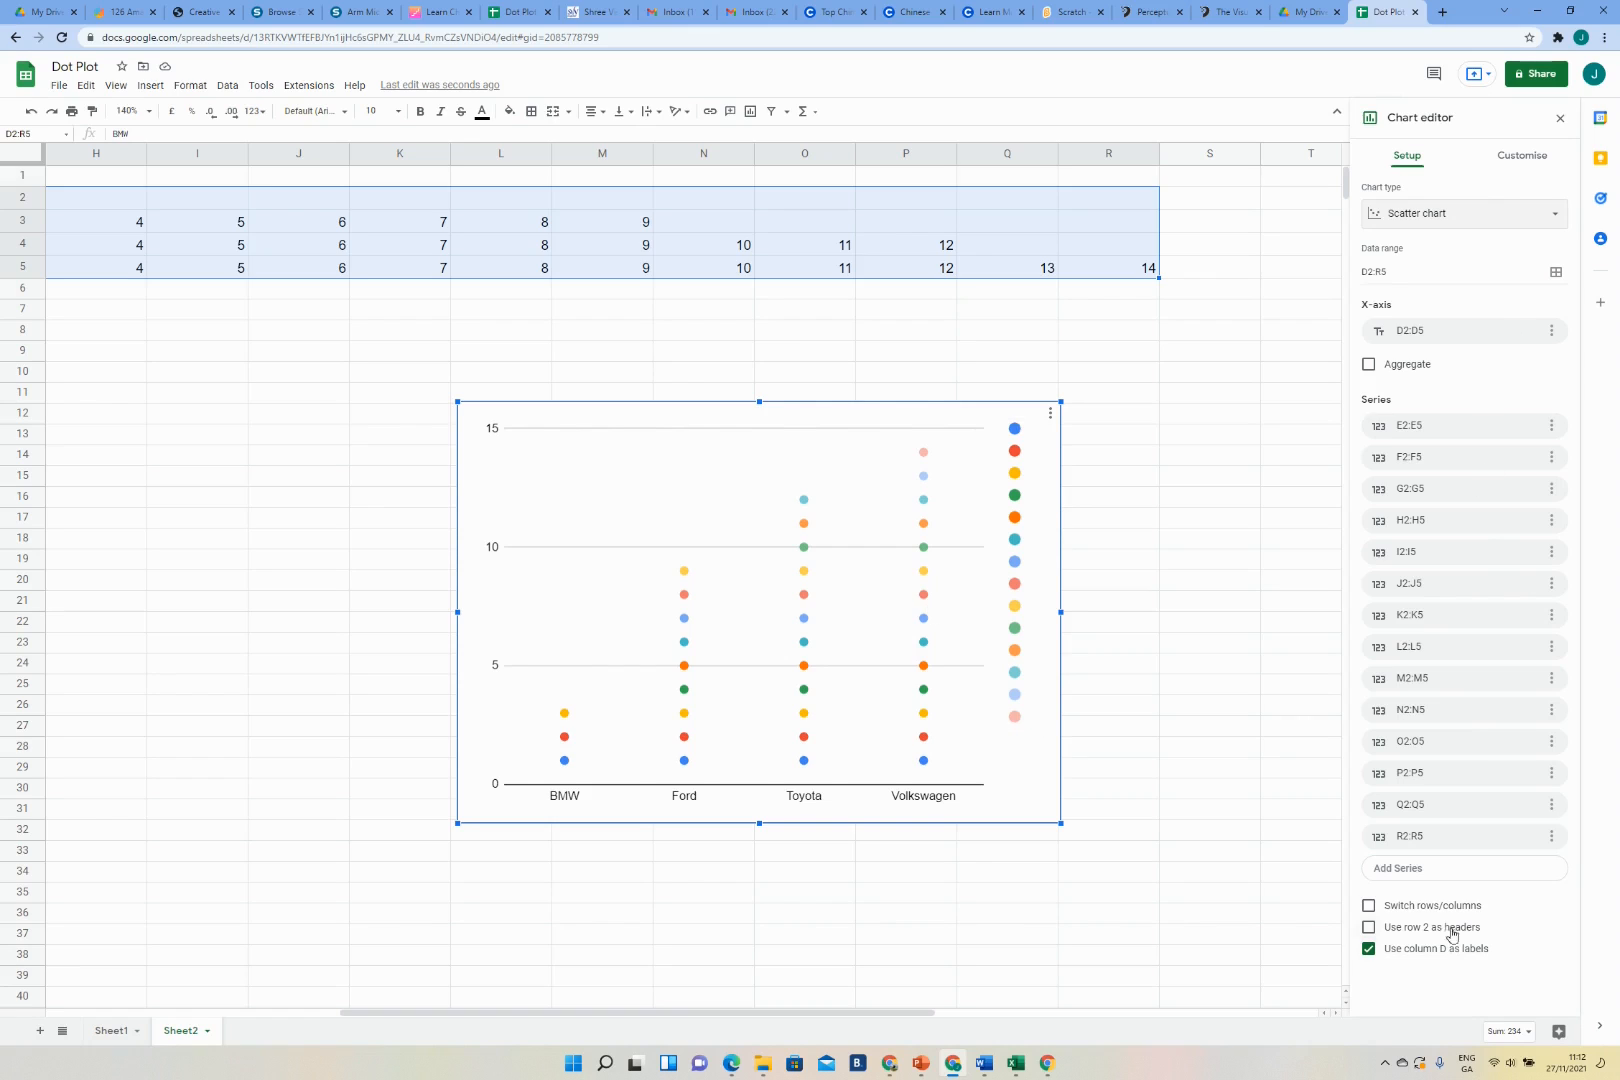
# - Remove the chart's legend by setting its position to None
pyautogui.click(1518, 158)
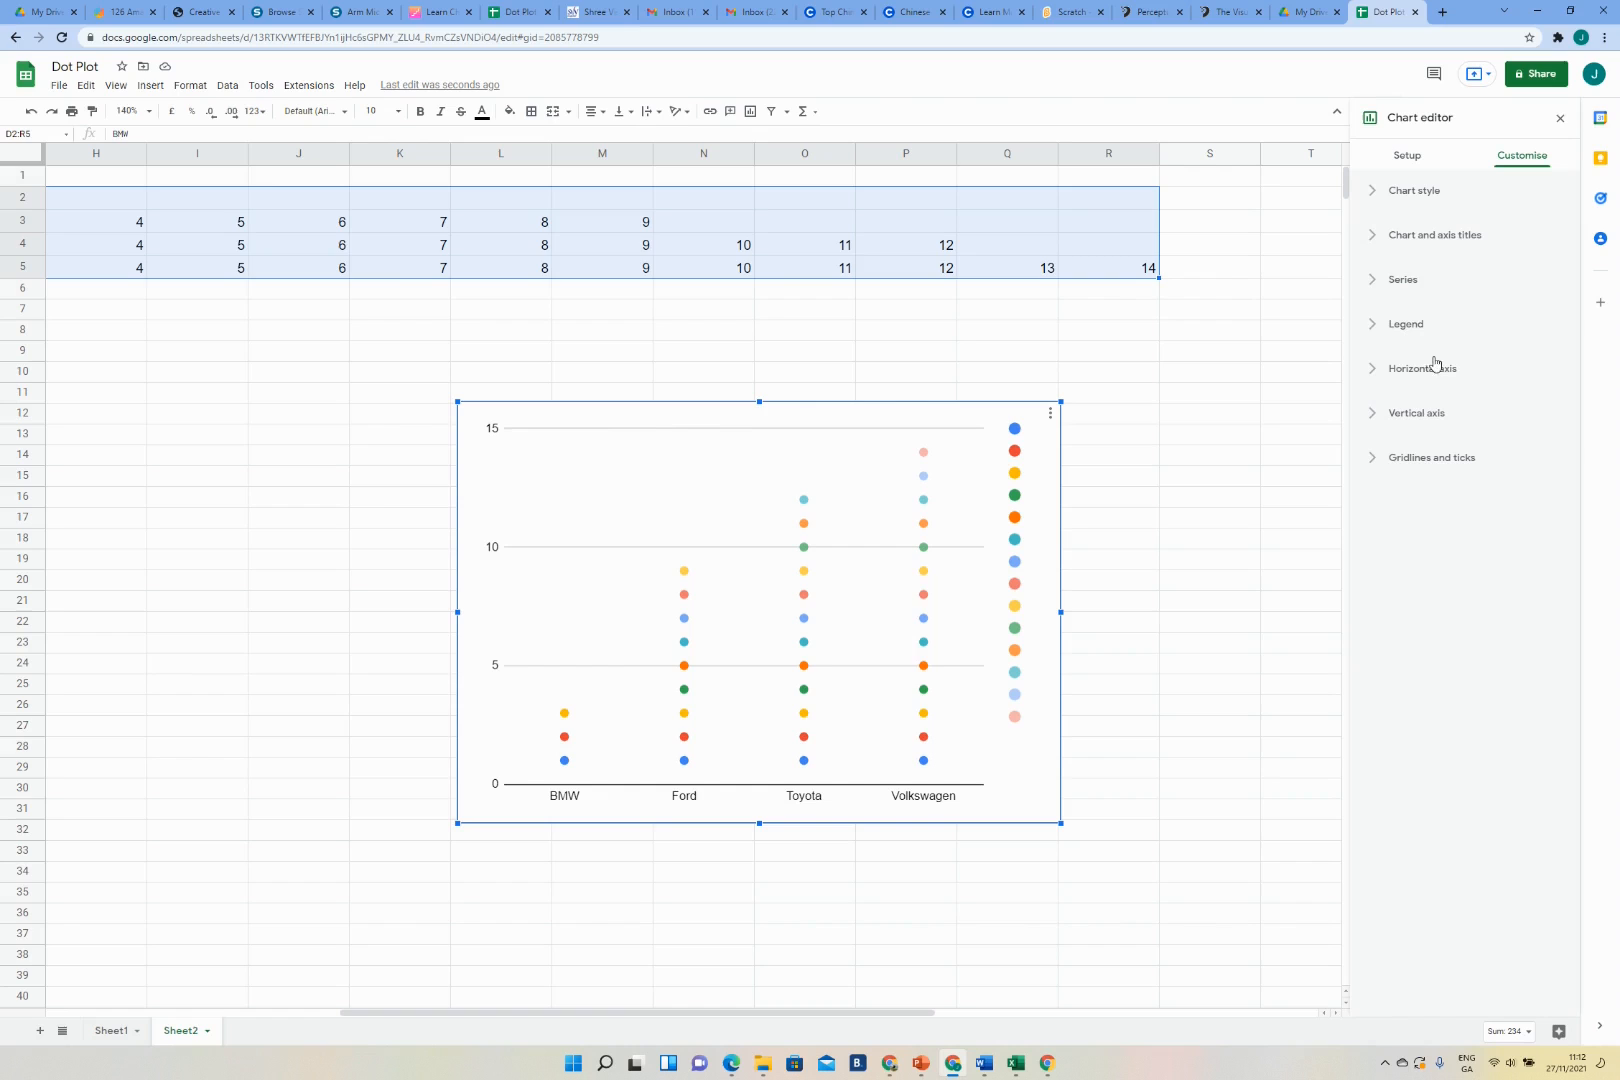
pyautogui.click(1376, 325)
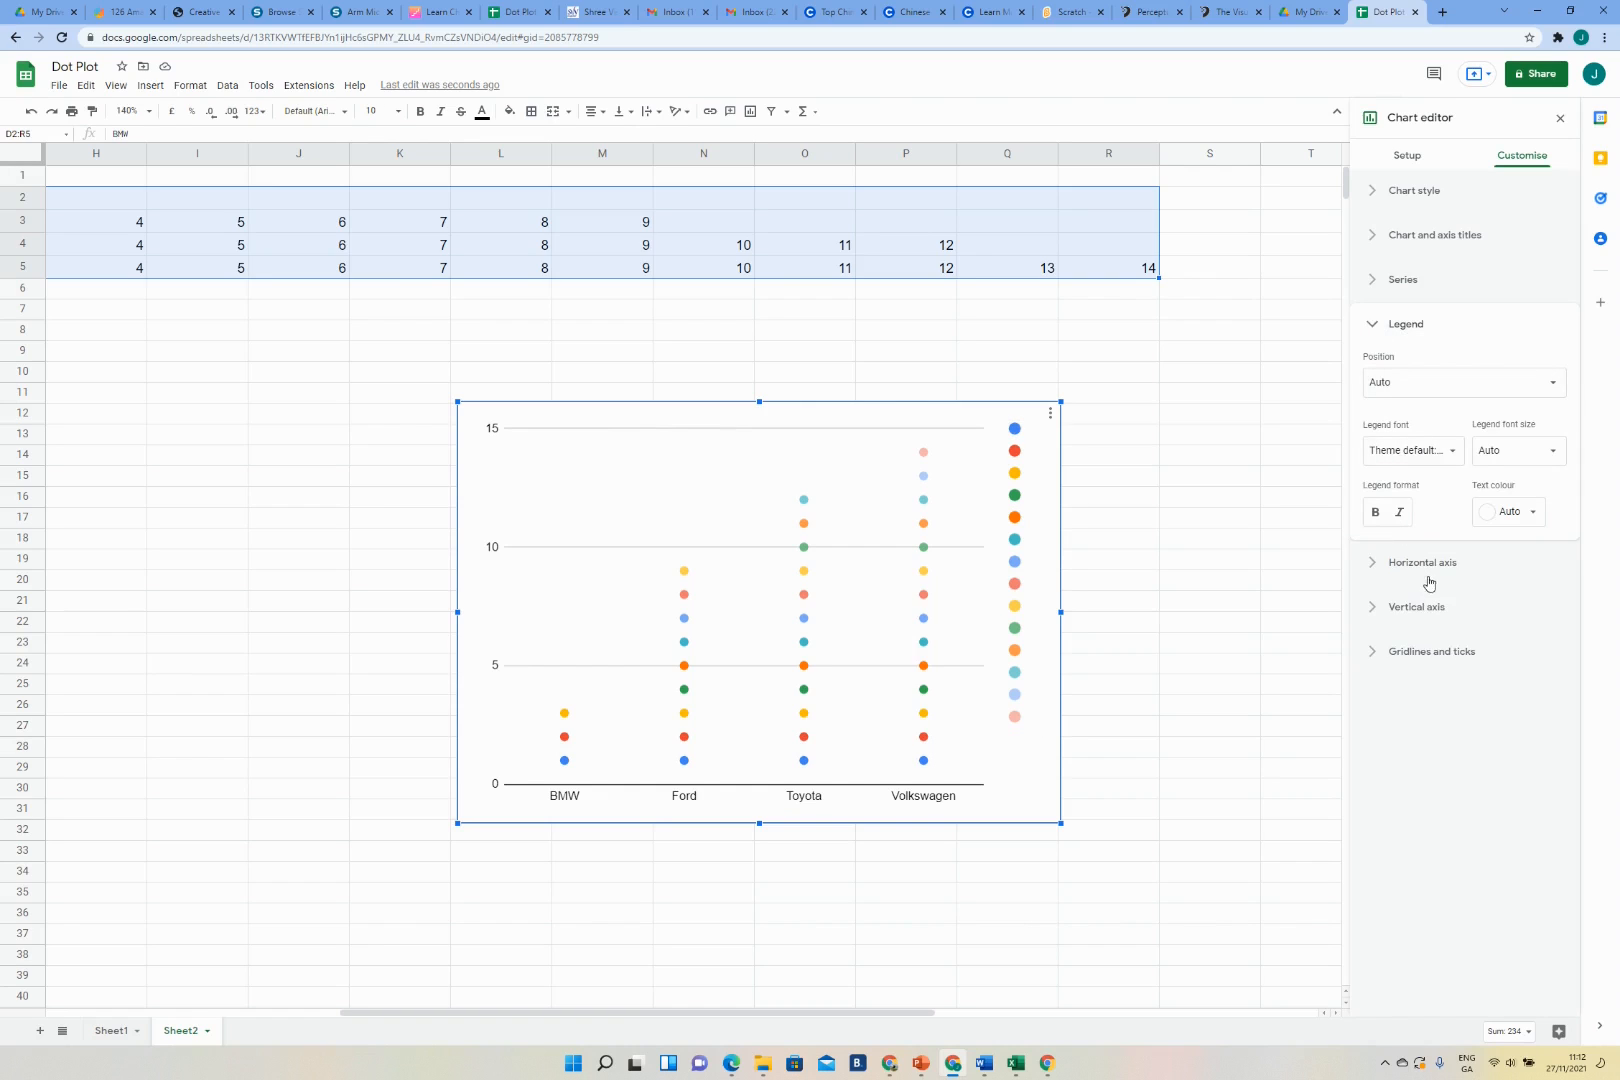
pyautogui.click(1440, 390)
pyautogui.click(1420, 220)
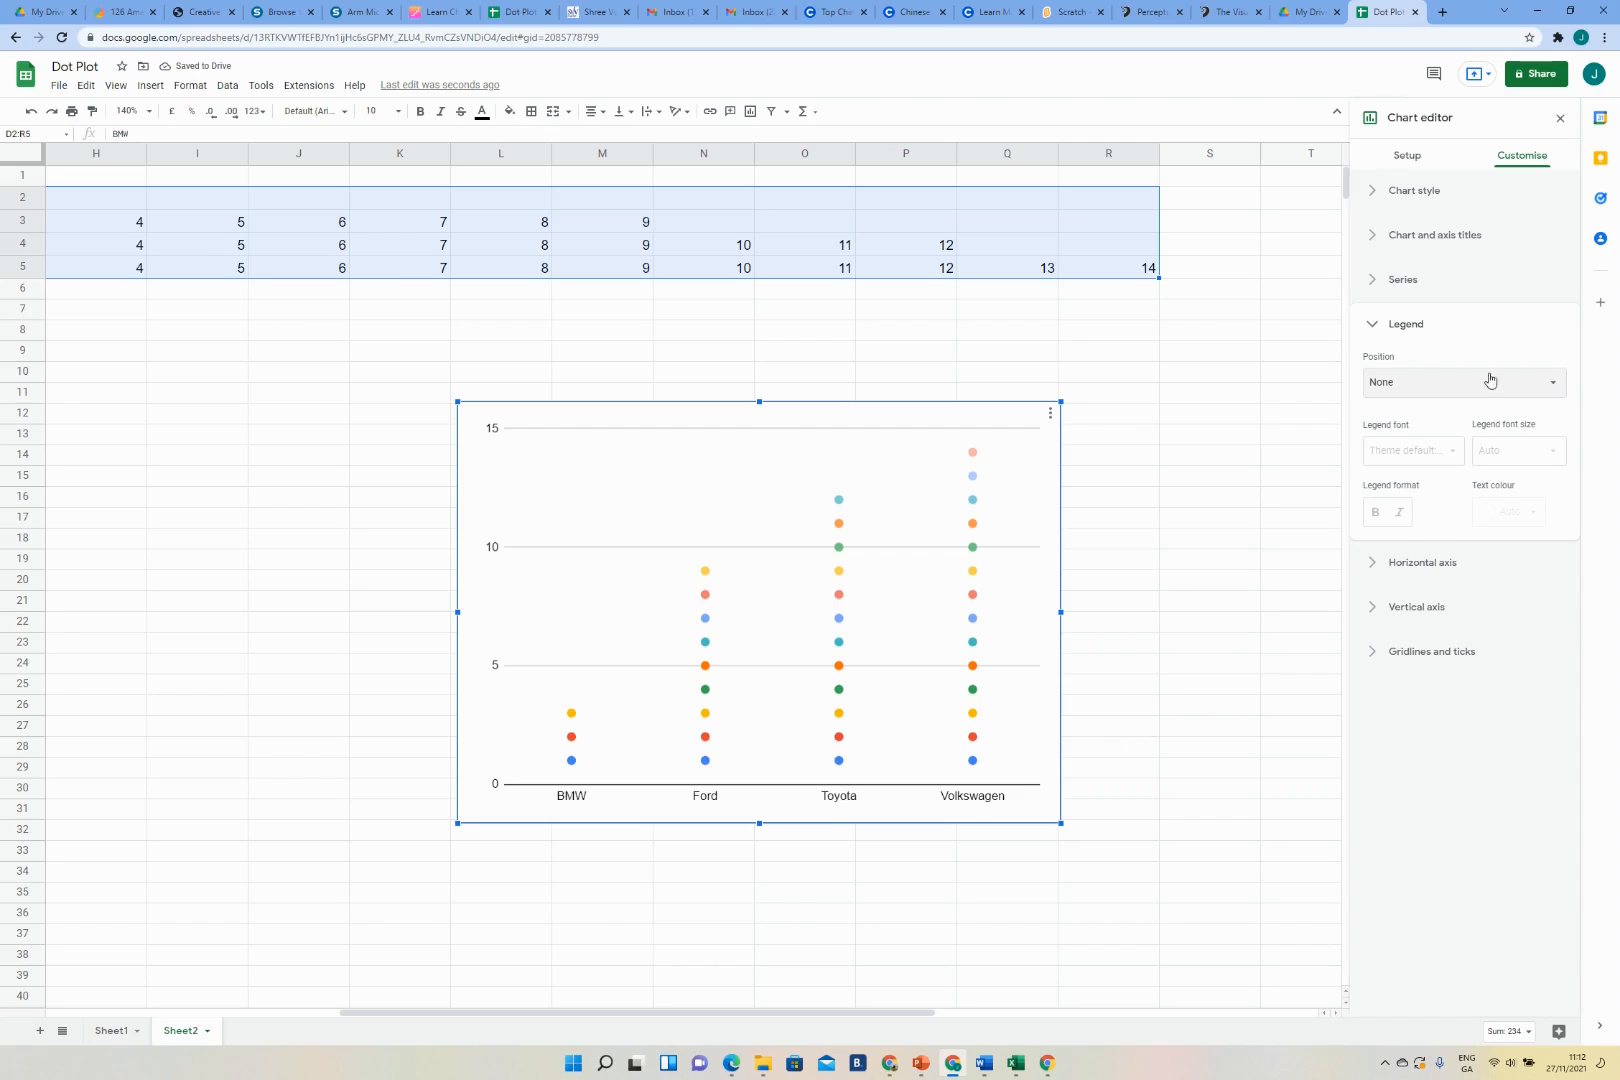
# - Set the chart title to "Nov 21 Car Sales"
pyautogui.click(1430, 238)
pyautogui.click(1407, 341)
pyautogui.write('Nov 2')
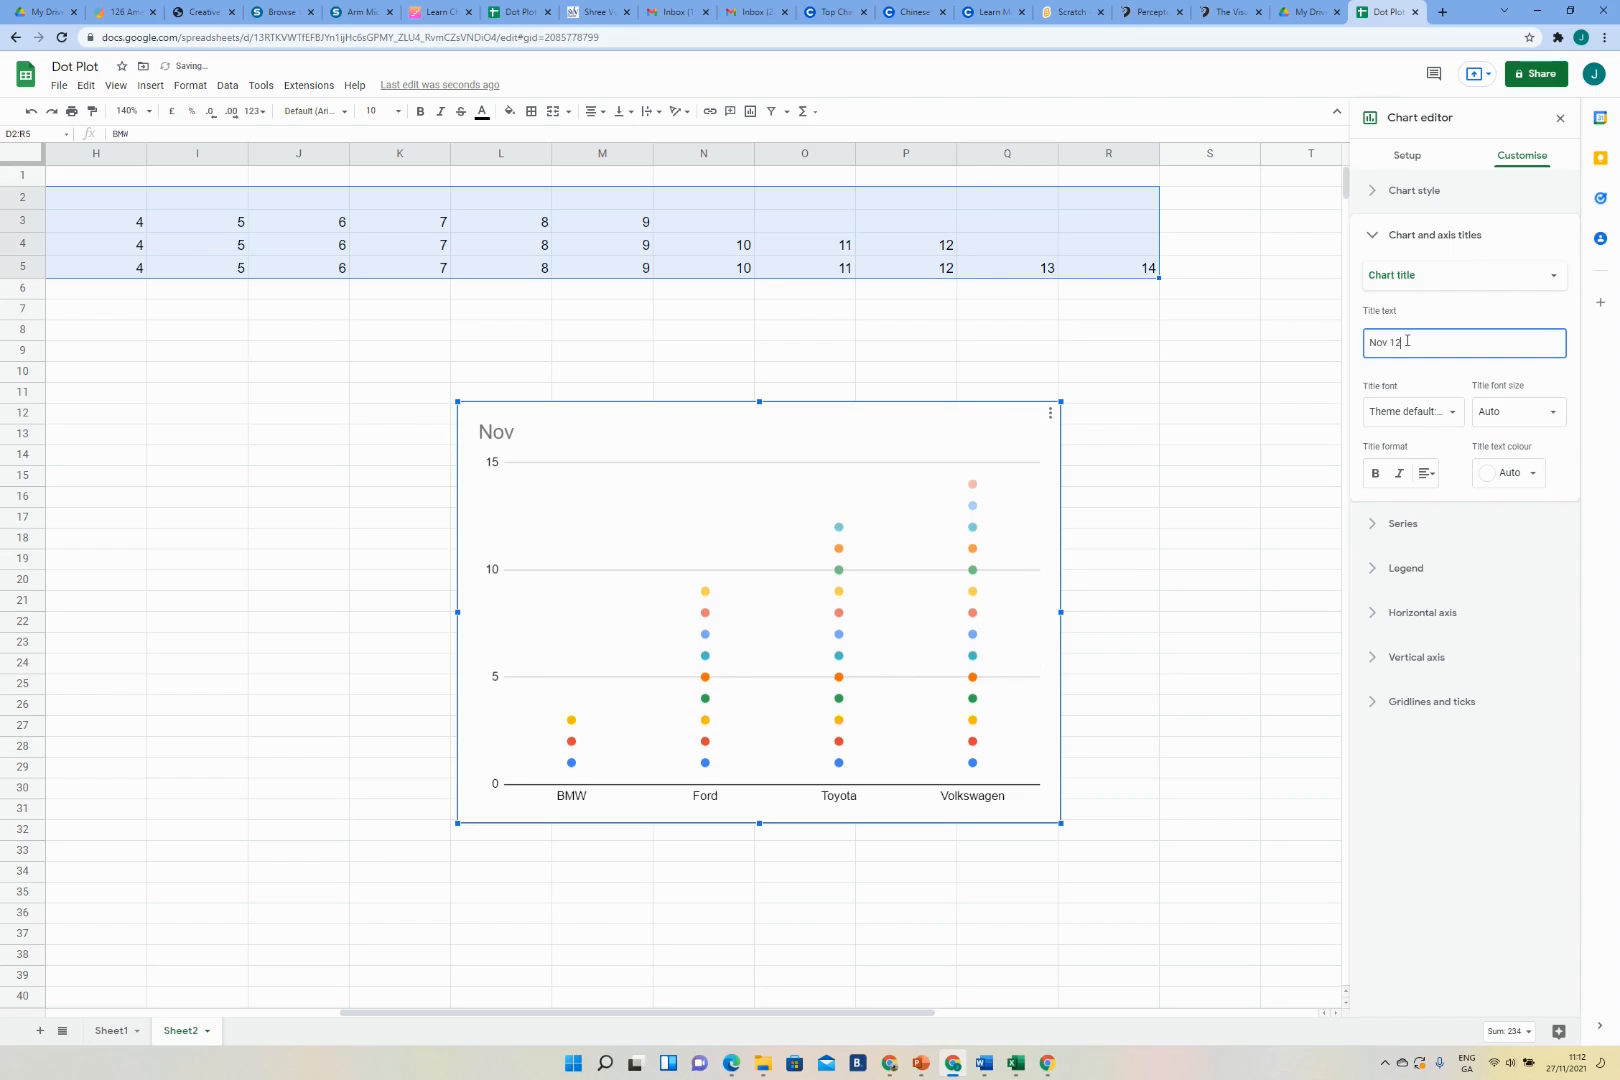
pyautogui.write('1 Car Sales')
# - Give the chart's horizontal axis the title "Car Make"
pyautogui.click(1468, 283)
pyautogui.click(1438, 320)
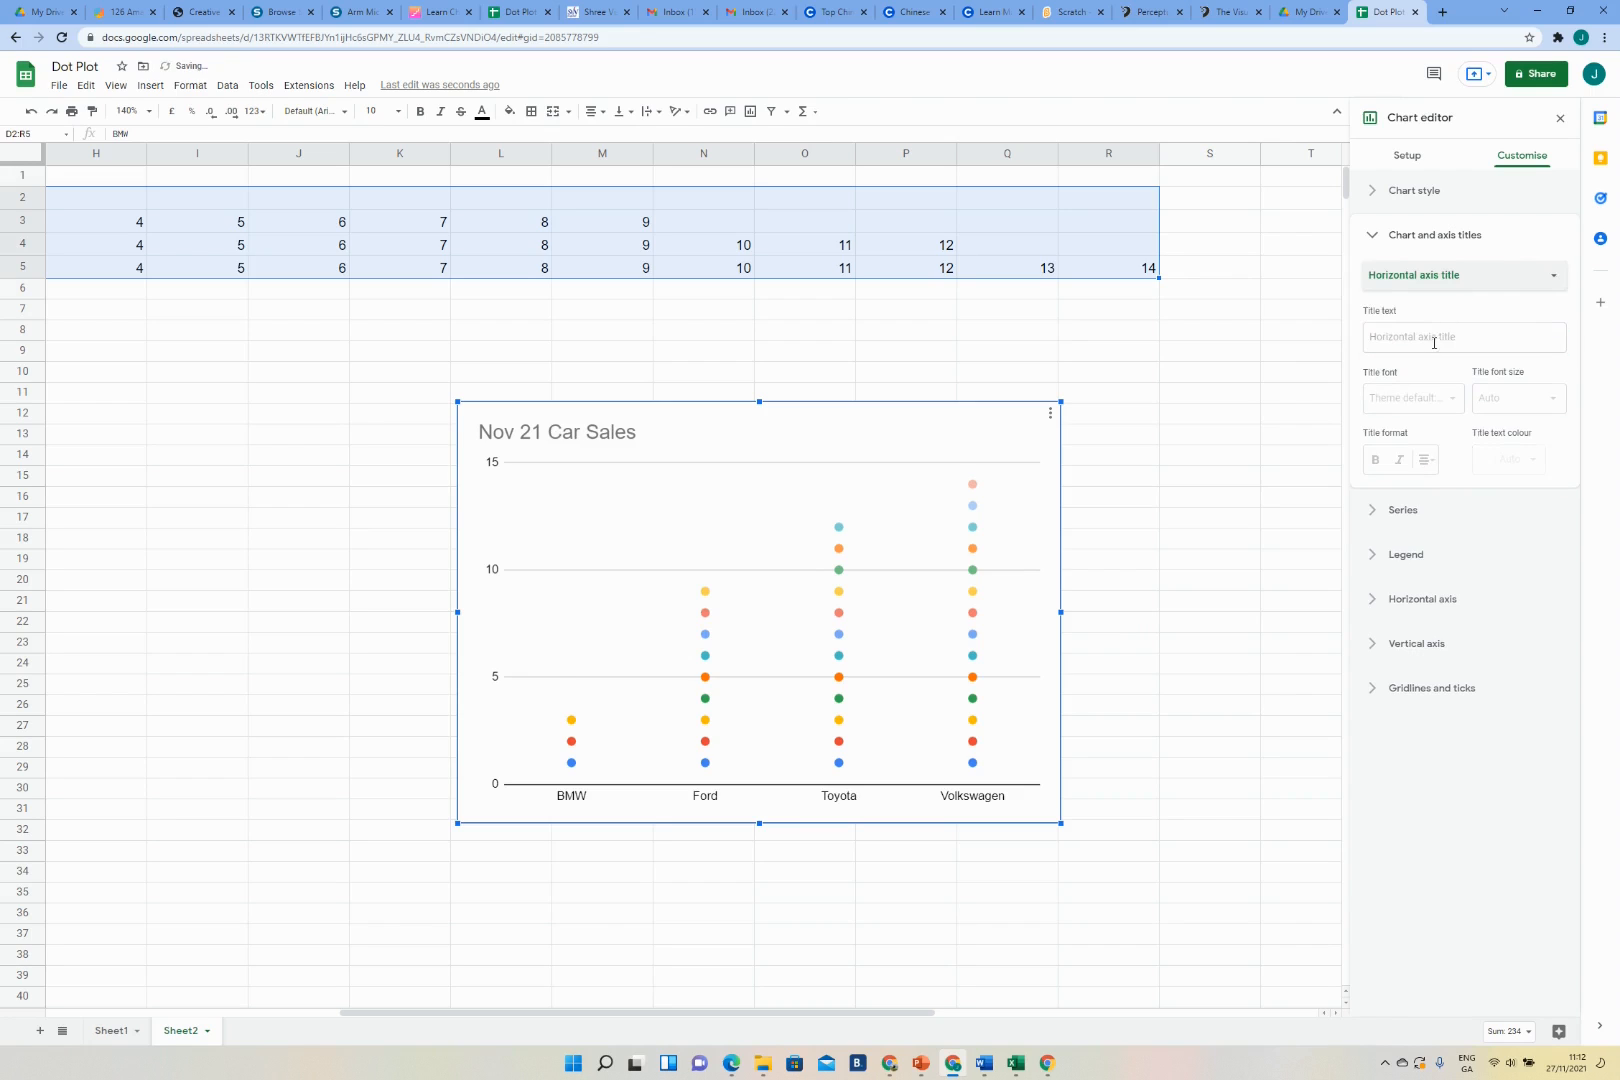
pyautogui.click(1426, 338)
pyautogui.write('C')
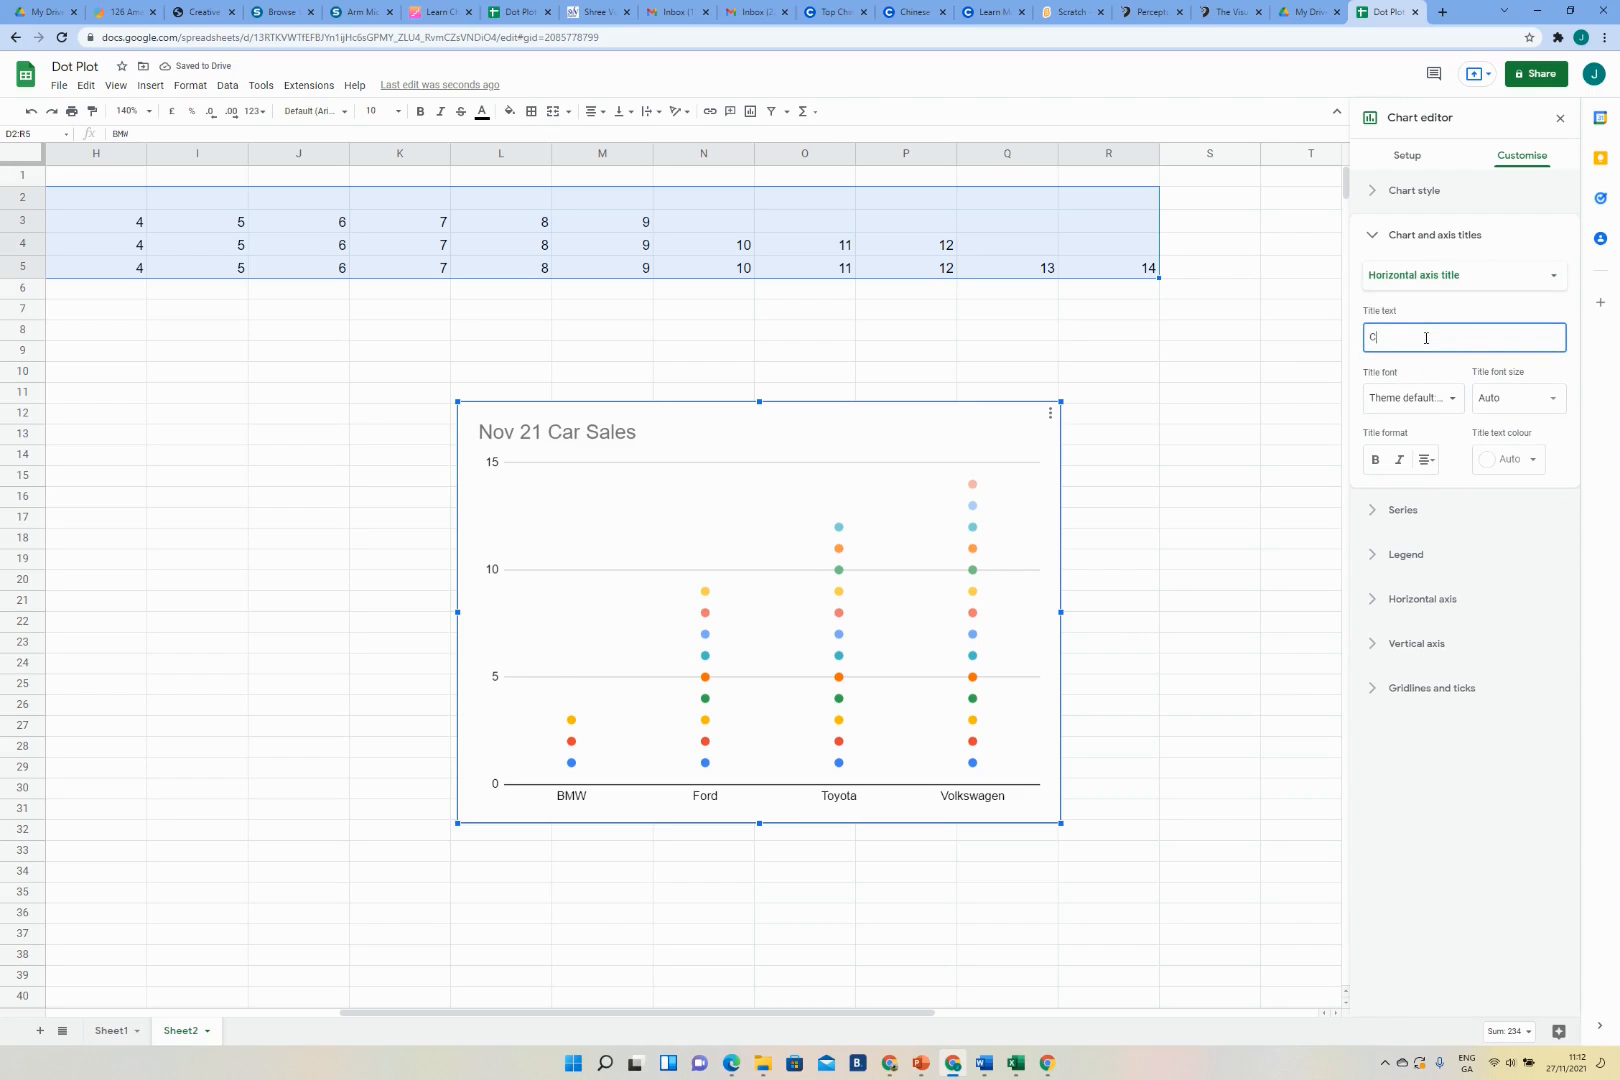
pyautogui.write('ar Make')
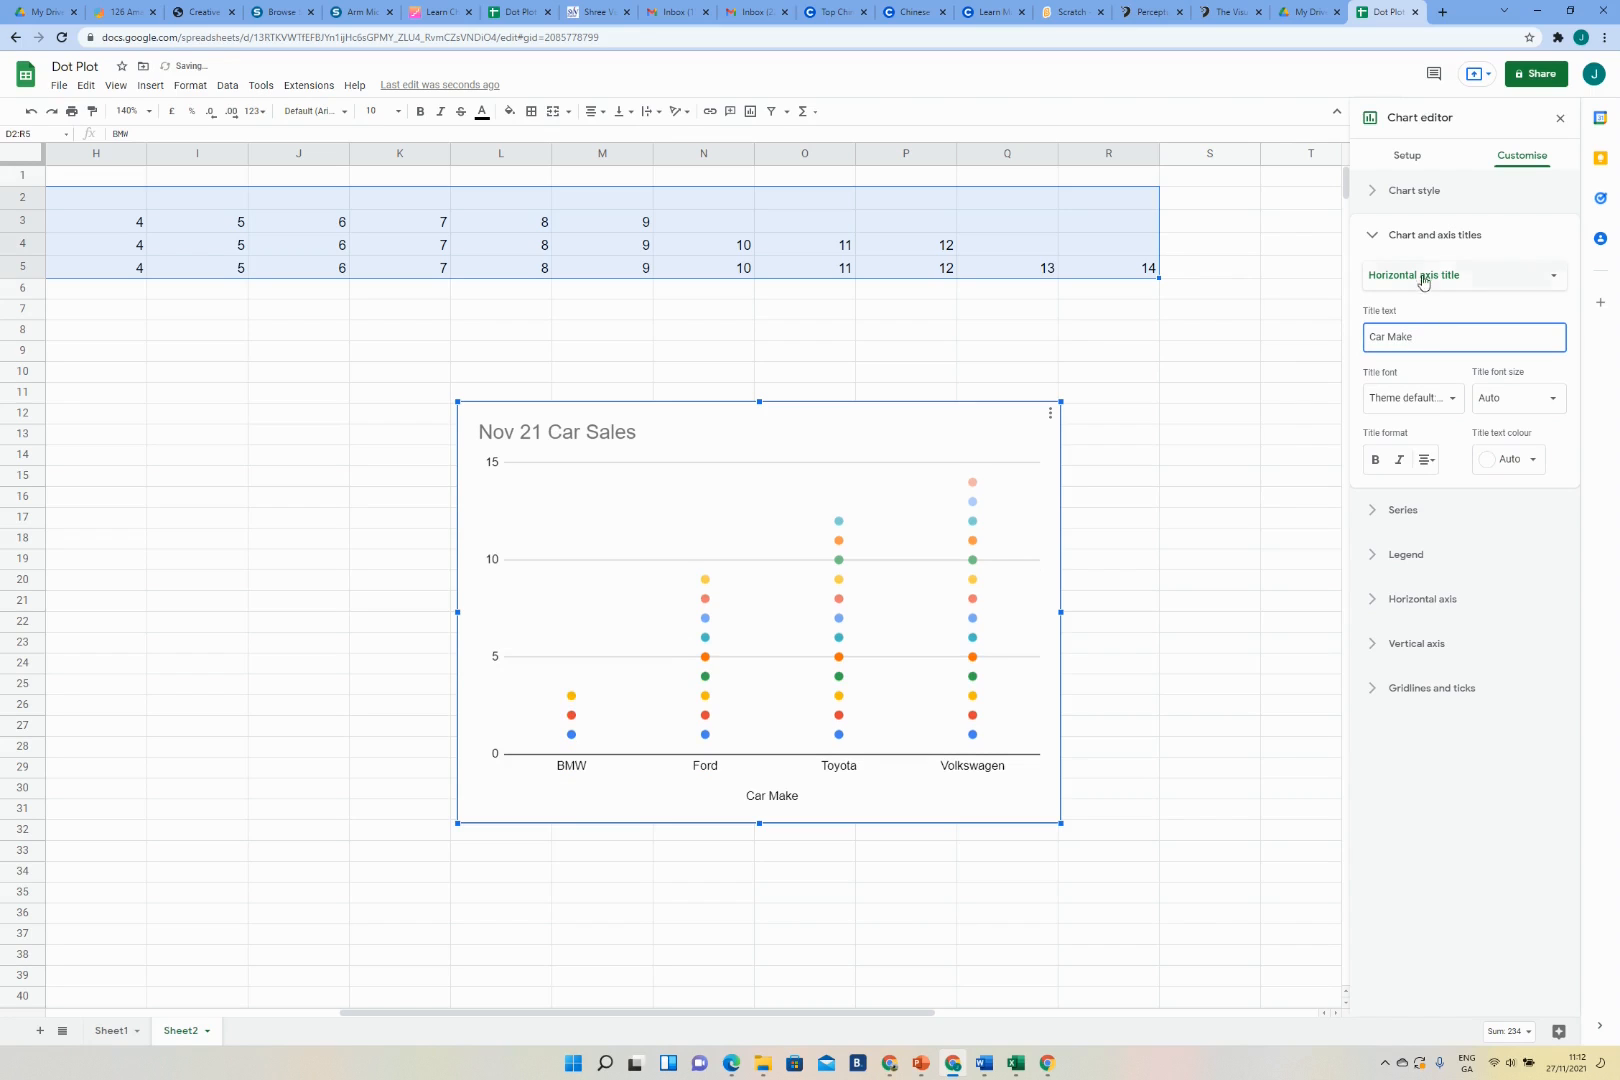
# - Give the chart's vertical axis the title "Number sold"
pyautogui.click(1423, 276)
pyautogui.click(1428, 300)
pyautogui.click(1417, 338)
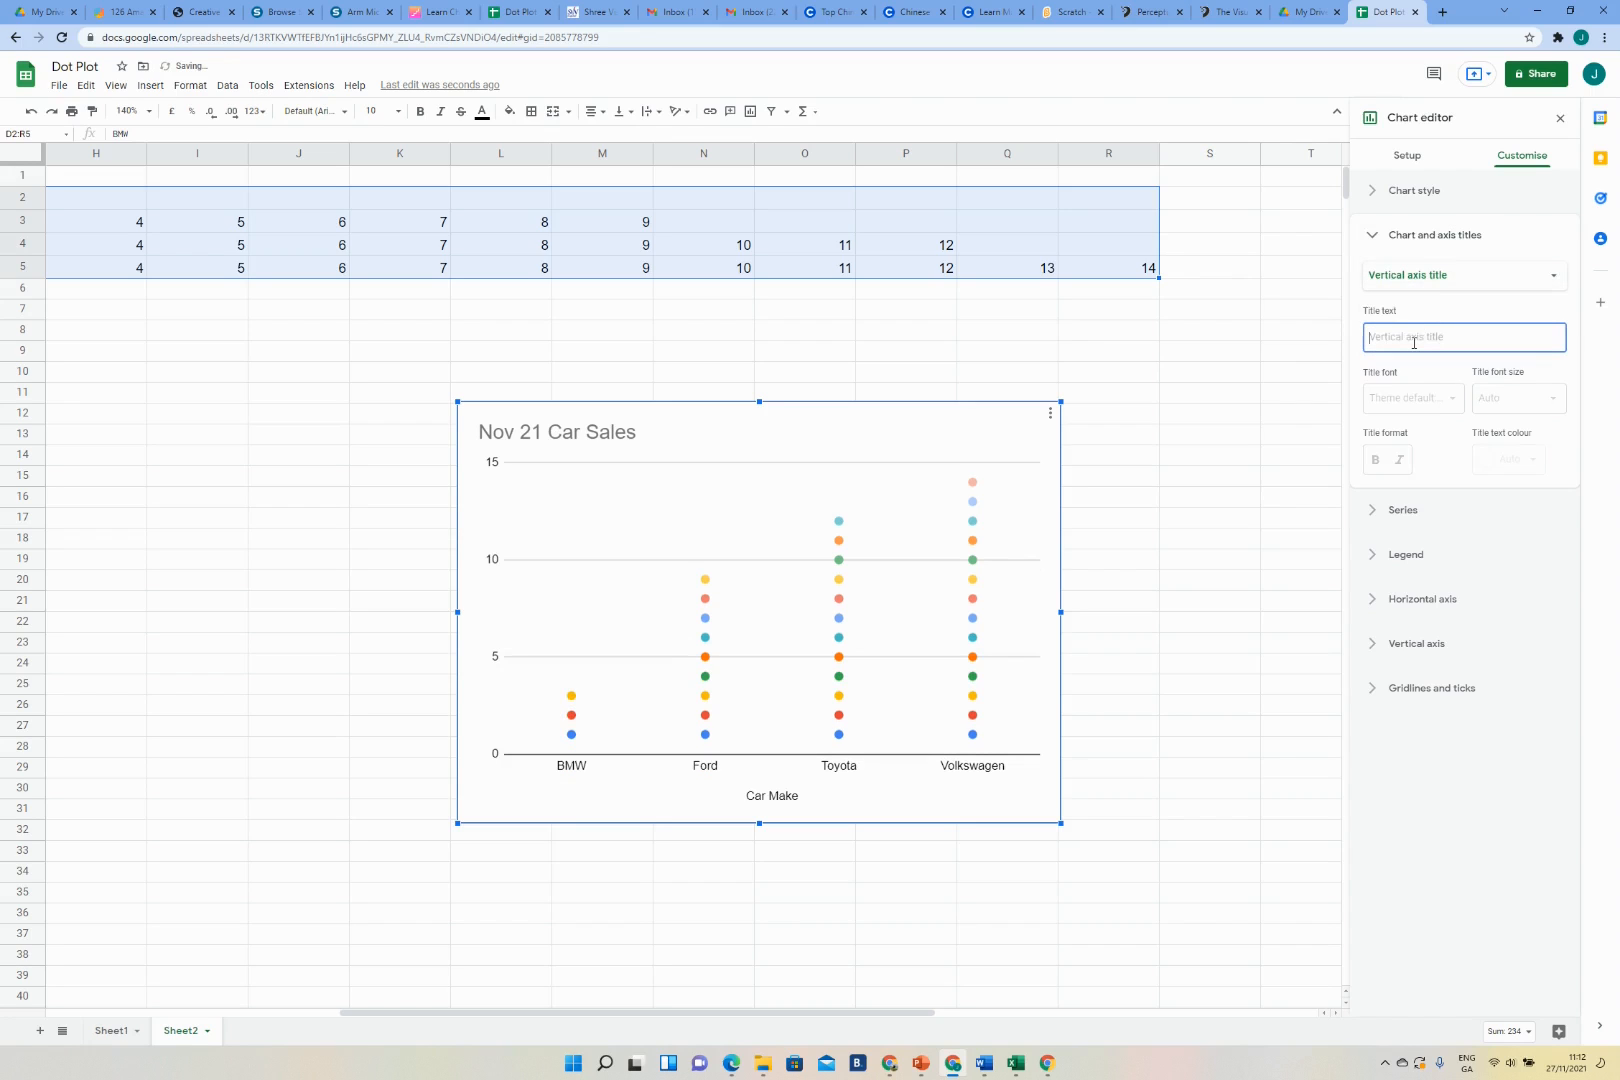
pyautogui.write('Number sold')
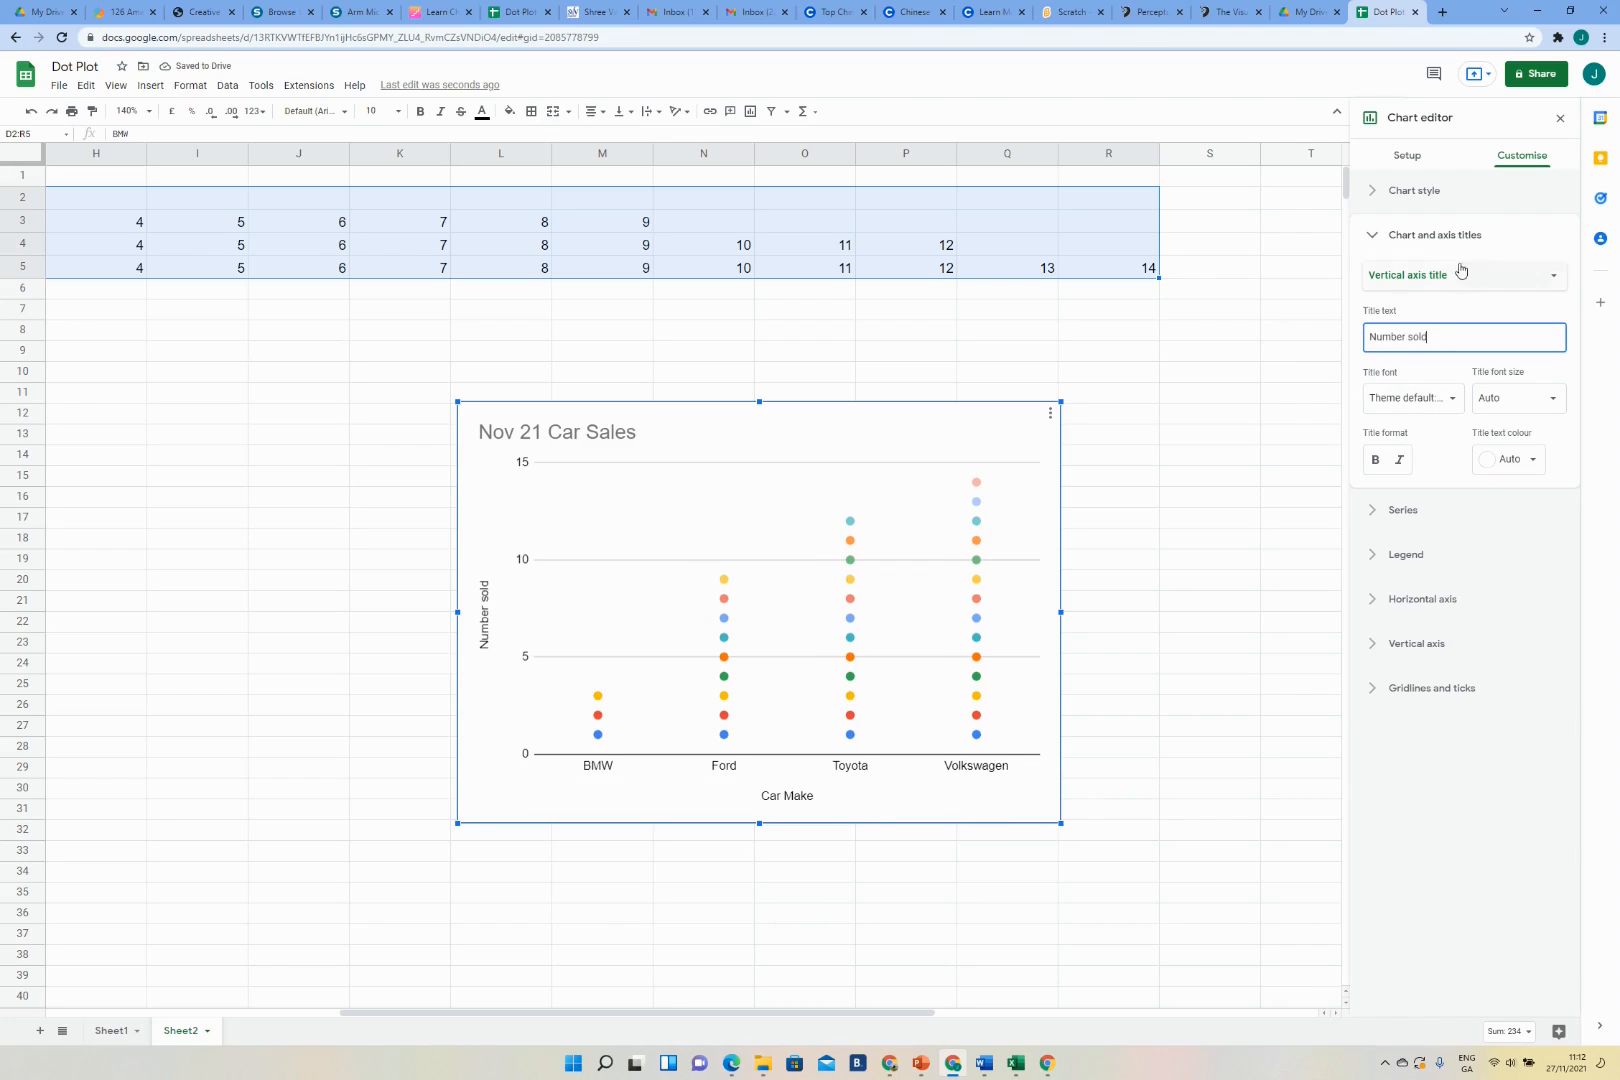
pyautogui.click(1374, 237)
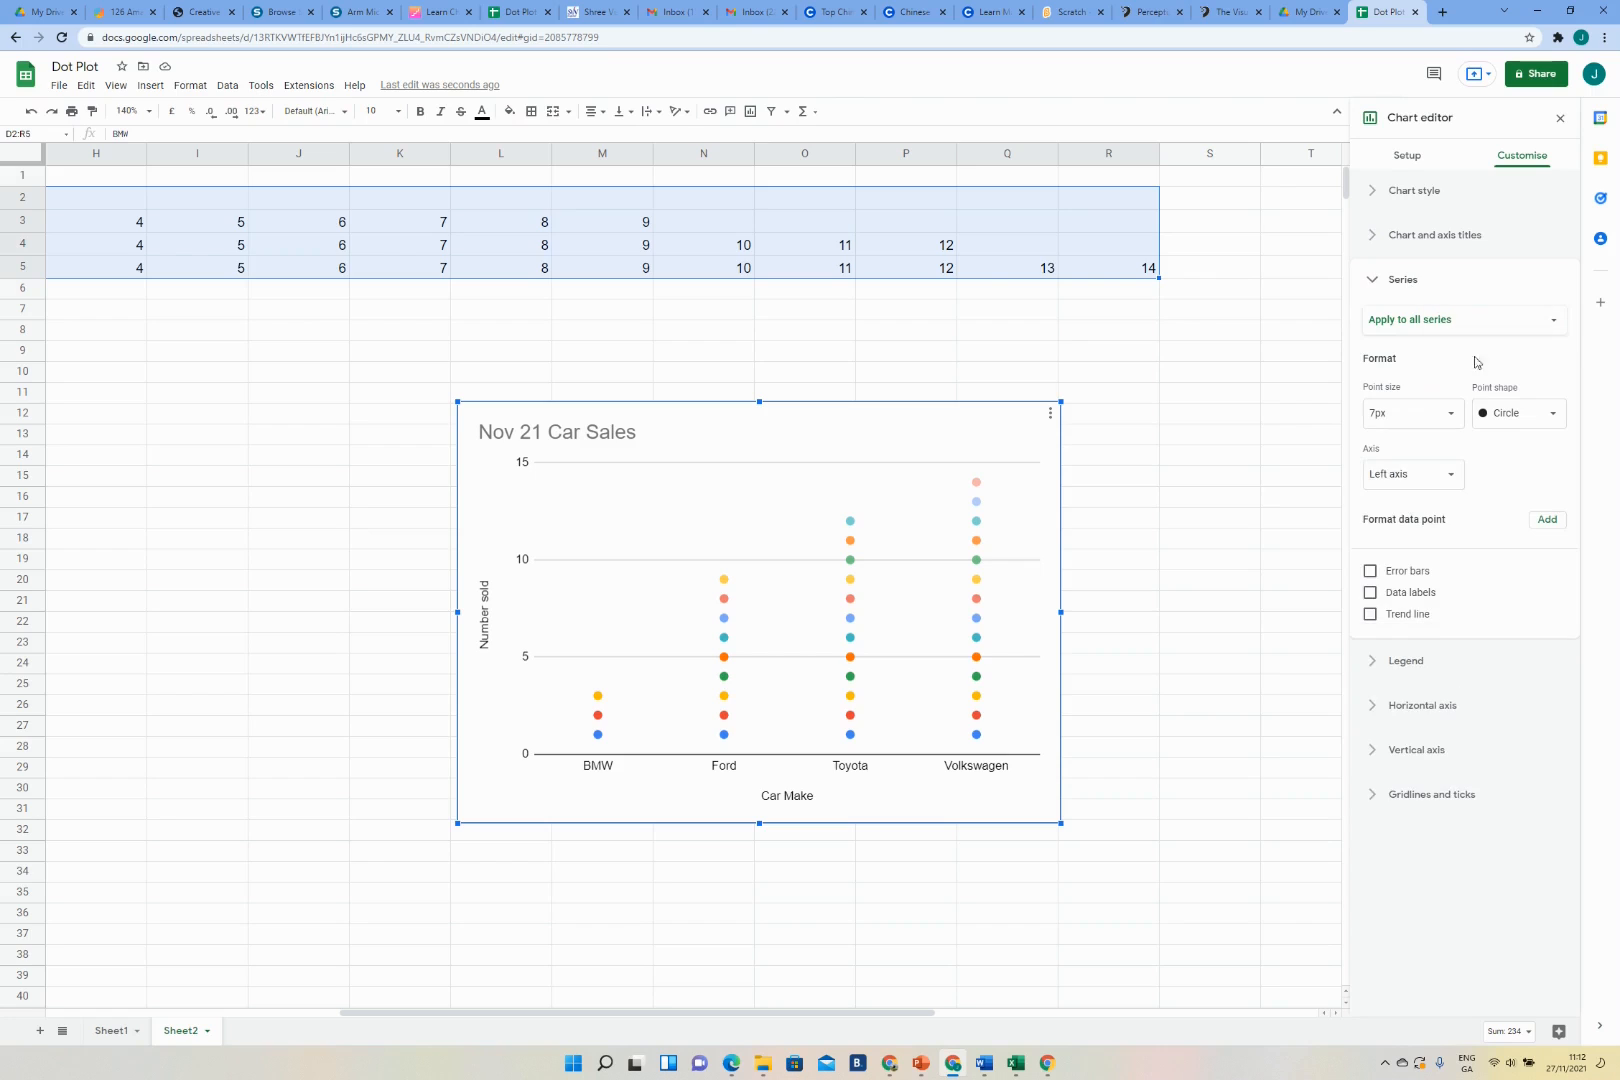
# - Format the points of all series as 10px X marks and enlarge the chart outward from its upper-left corner
pyautogui.click(1515, 418)
pyautogui.click(1512, 528)
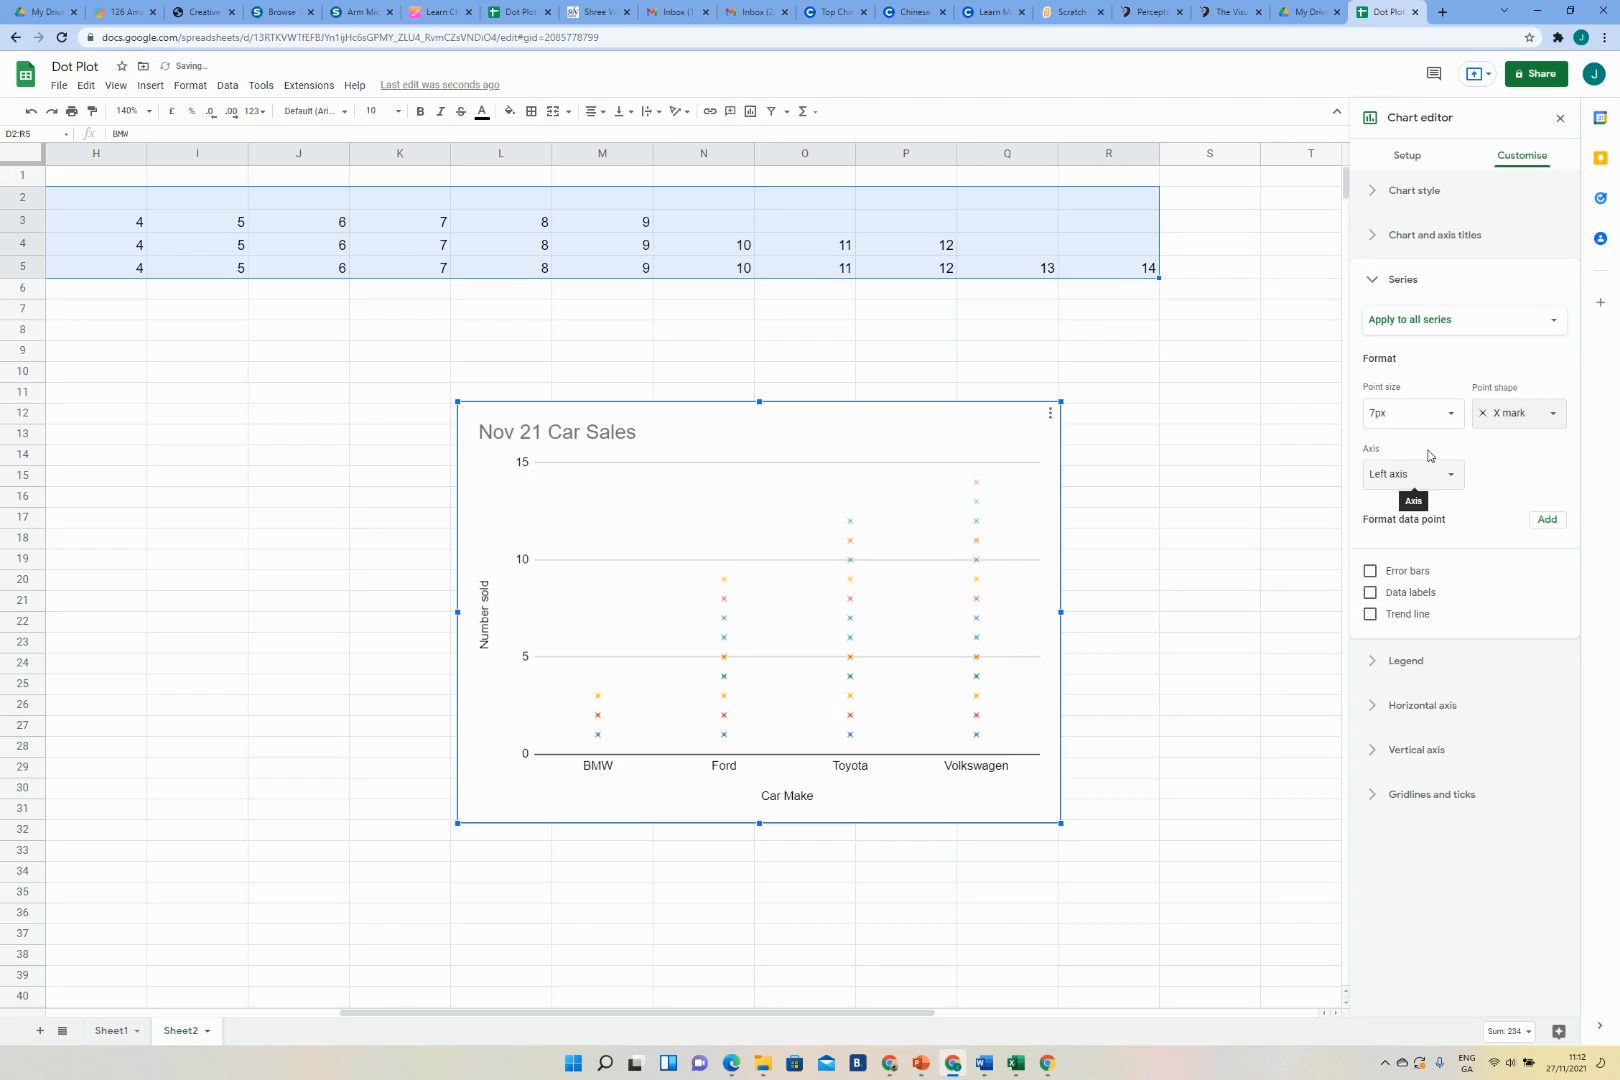
pyautogui.click(1424, 413)
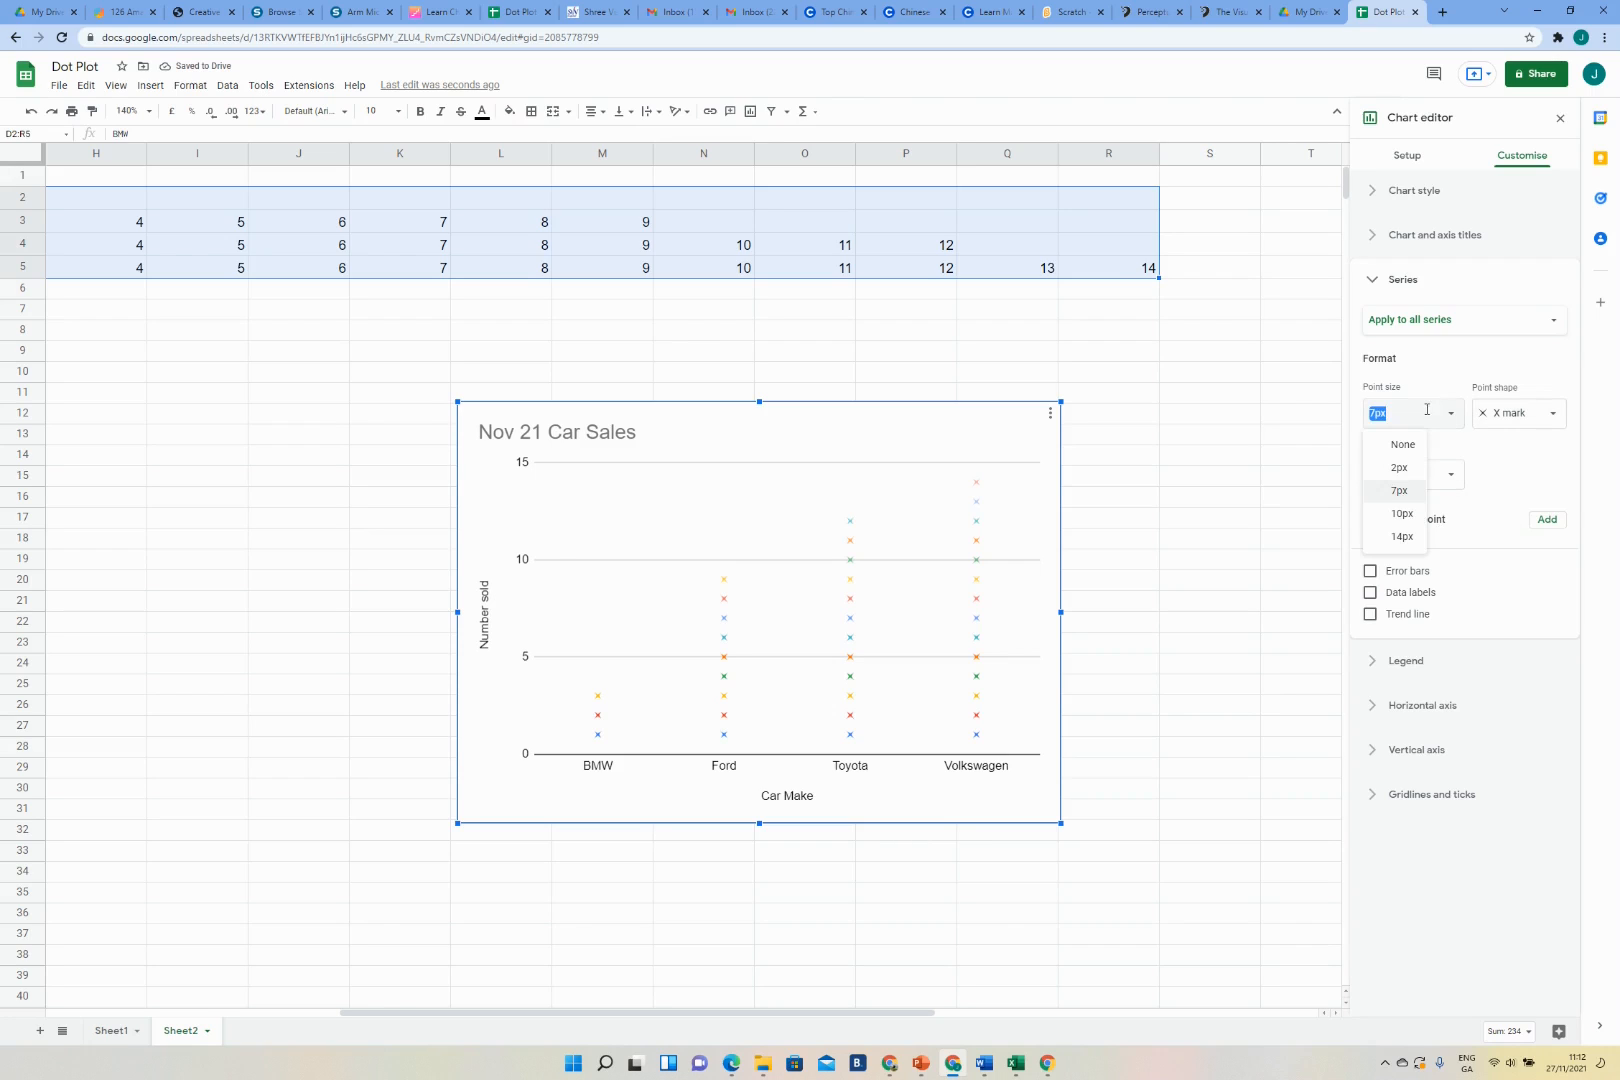
pyautogui.click(1402, 514)
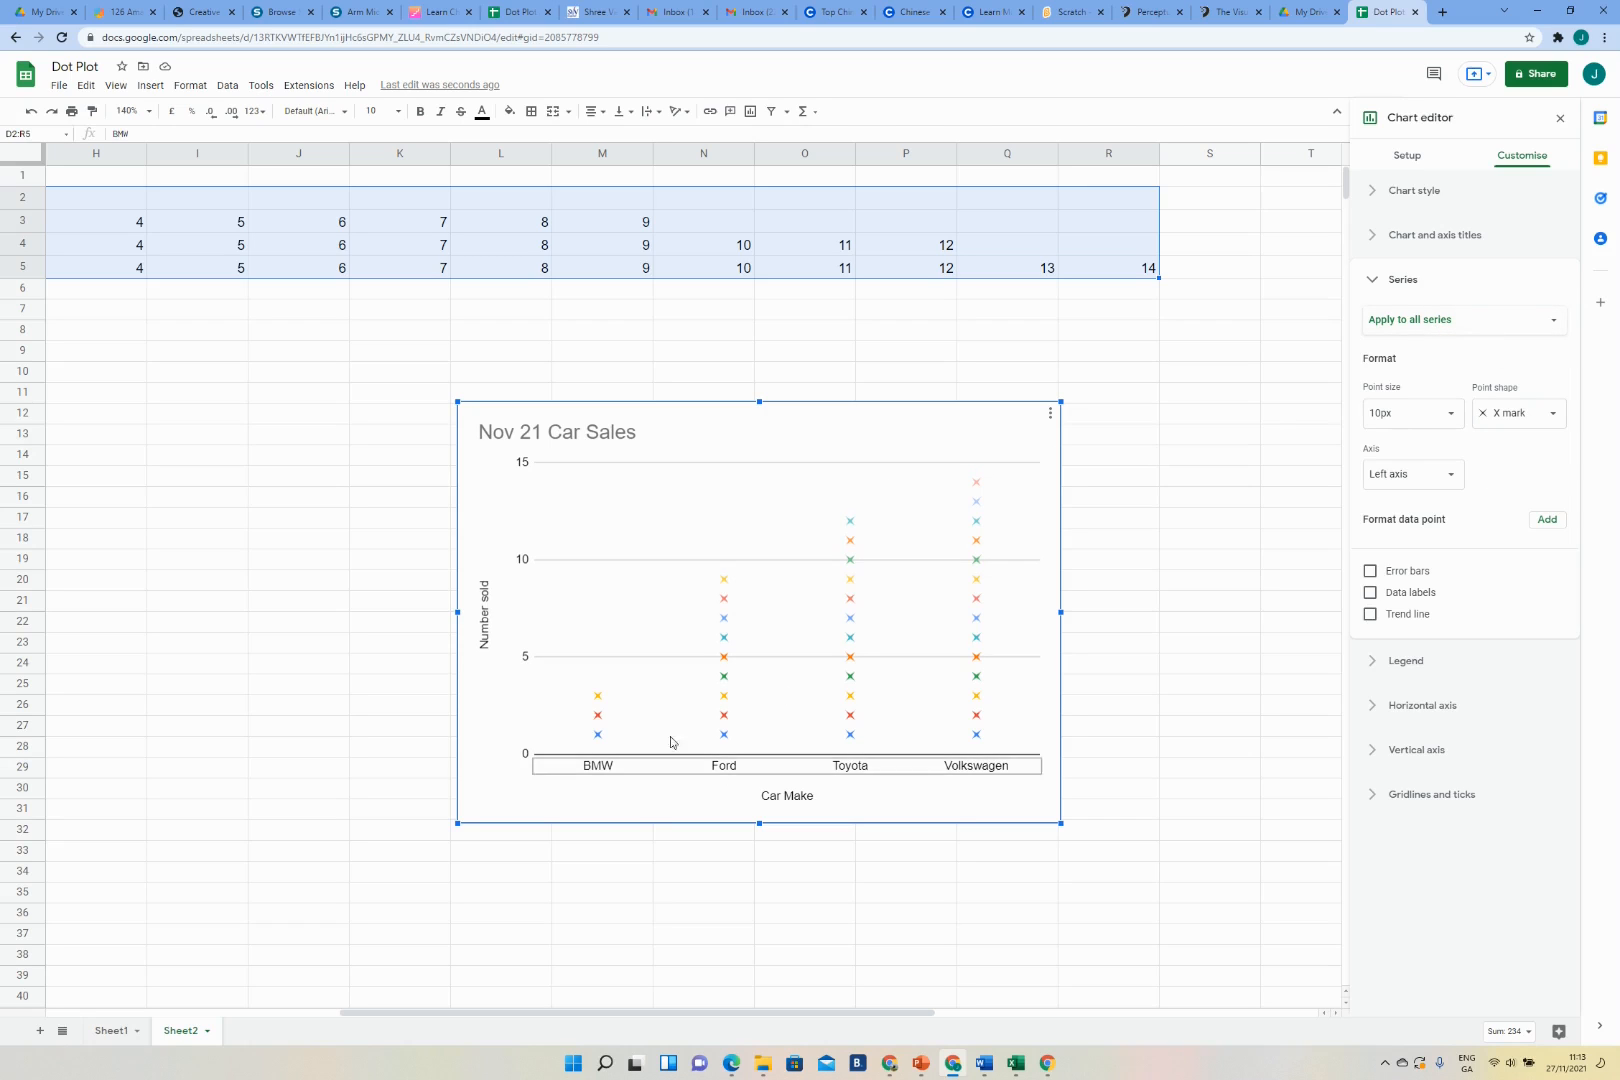
pyautogui.moveTo(457, 401); pyautogui.dragTo(330, 312)
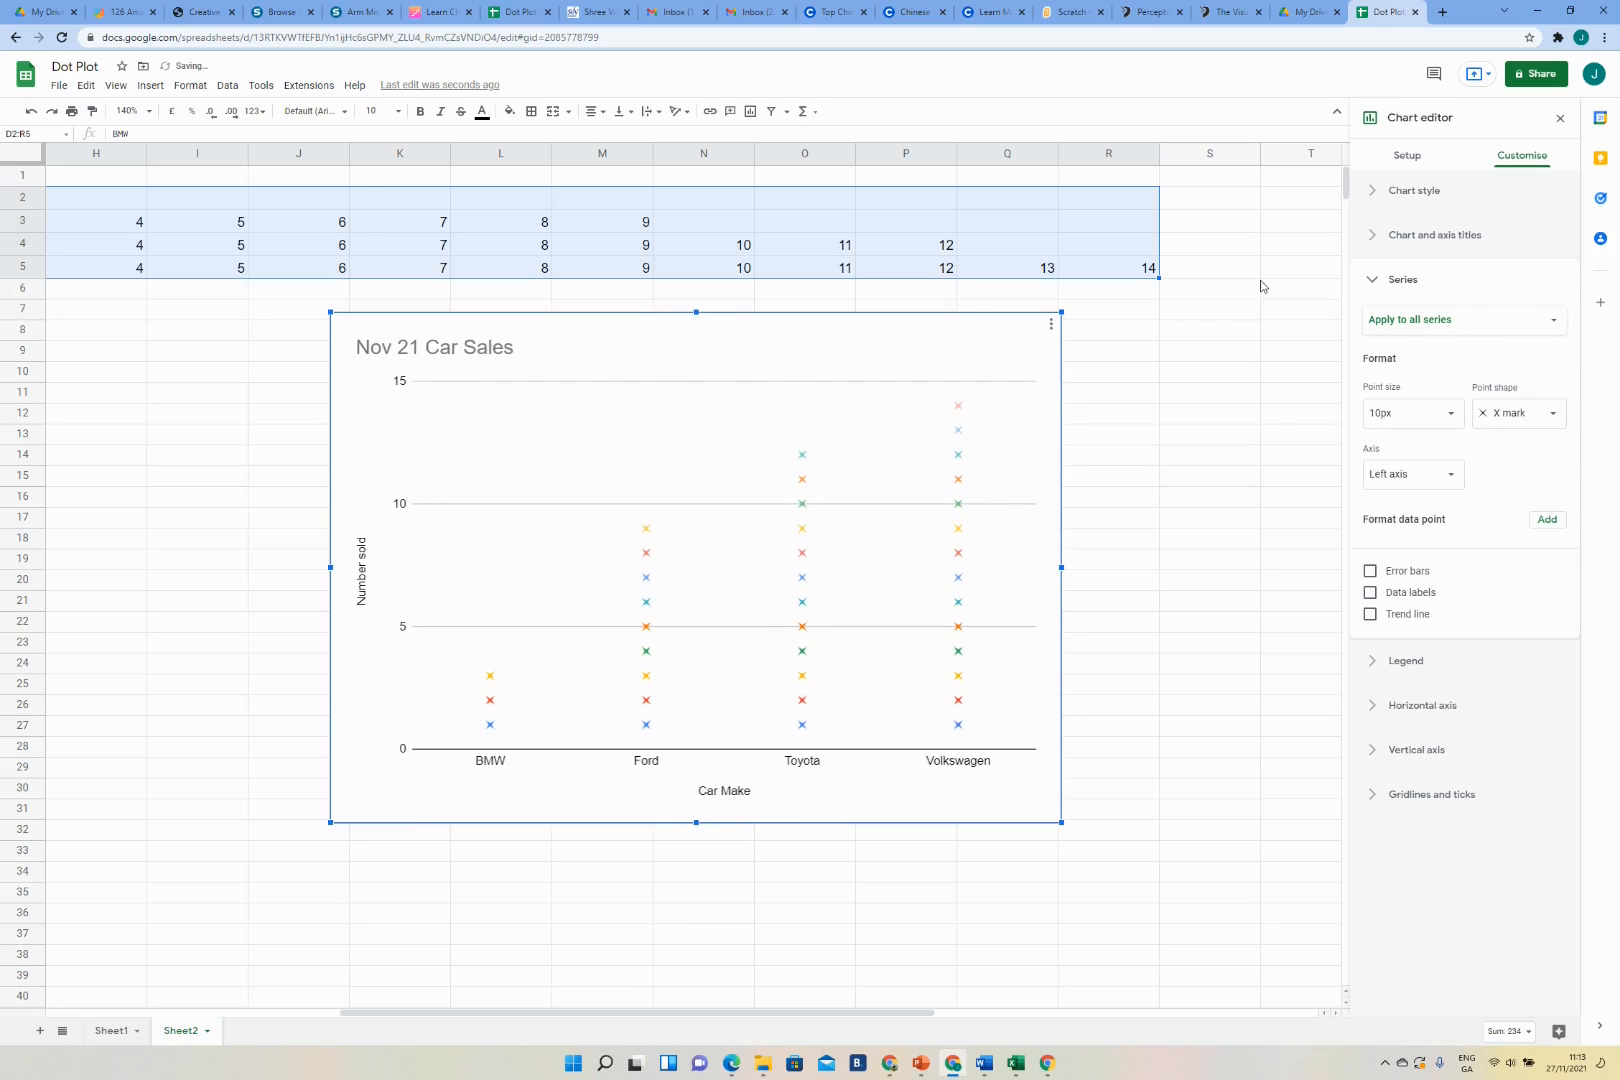
# - Change the colour of data series 1, 2 and 3 to black, one series at a time
pyautogui.click(1435, 333)
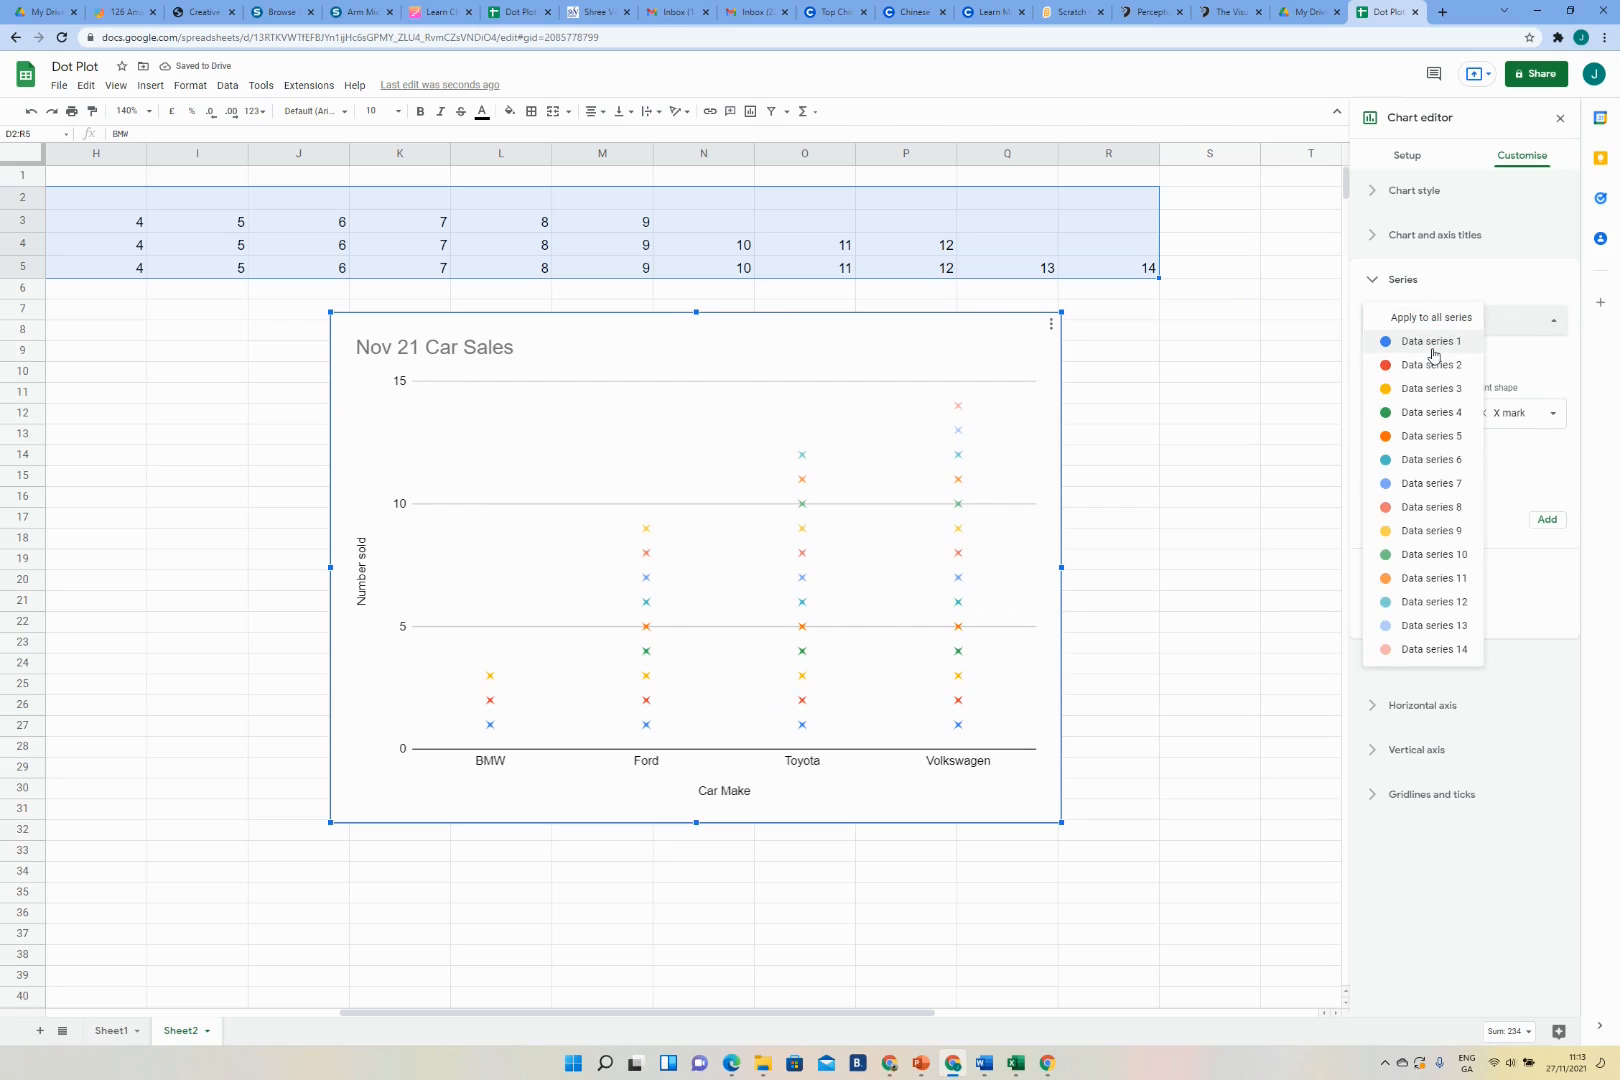
pyautogui.click(1432, 342)
pyautogui.click(1382, 428)
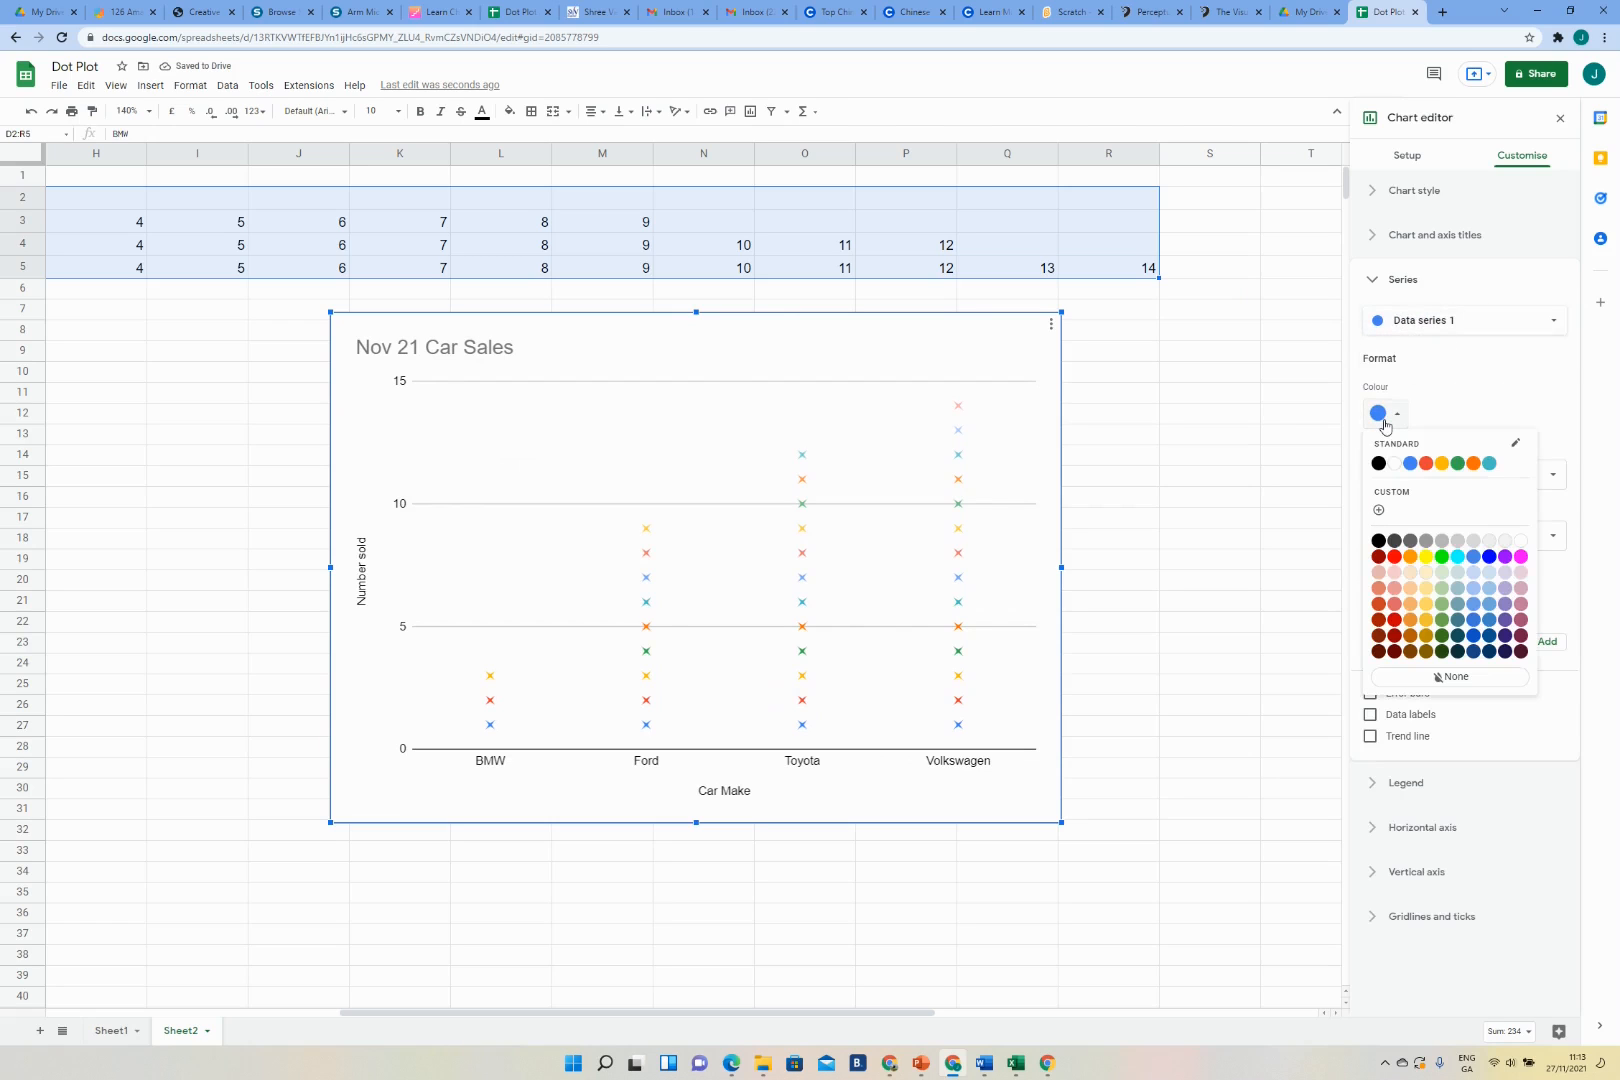
pyautogui.click(1380, 467)
pyautogui.click(1435, 330)
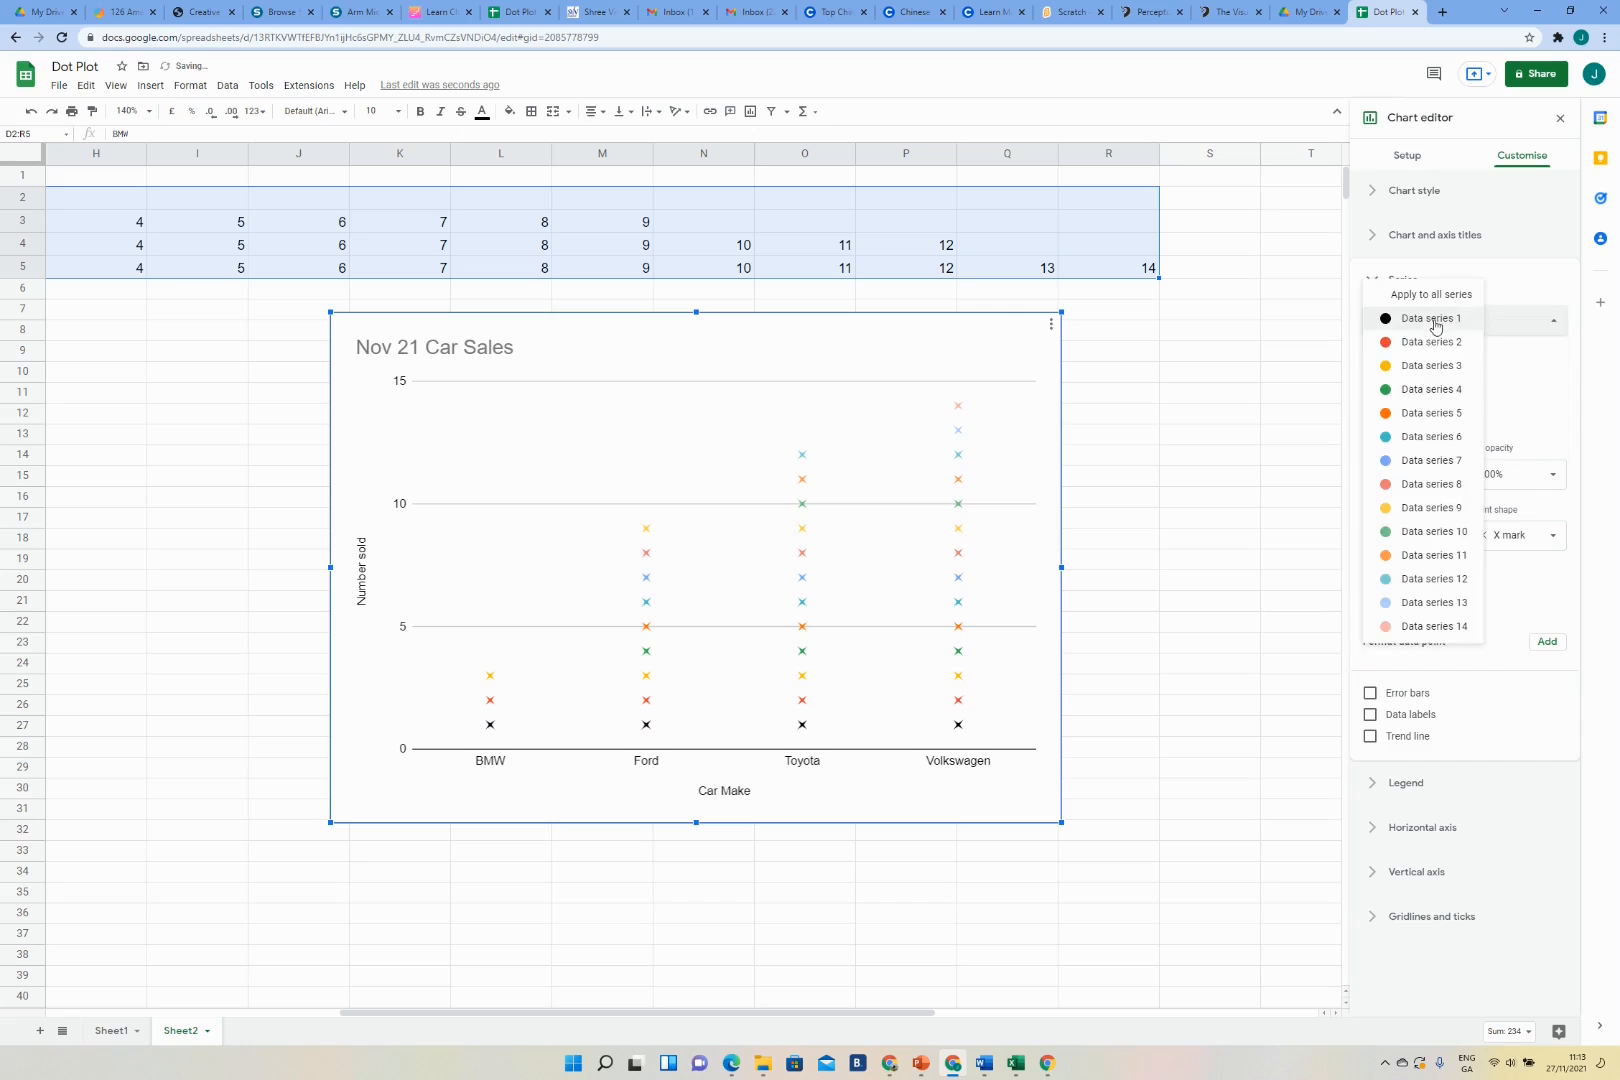
pyautogui.click(1439, 345)
pyautogui.click(1386, 416)
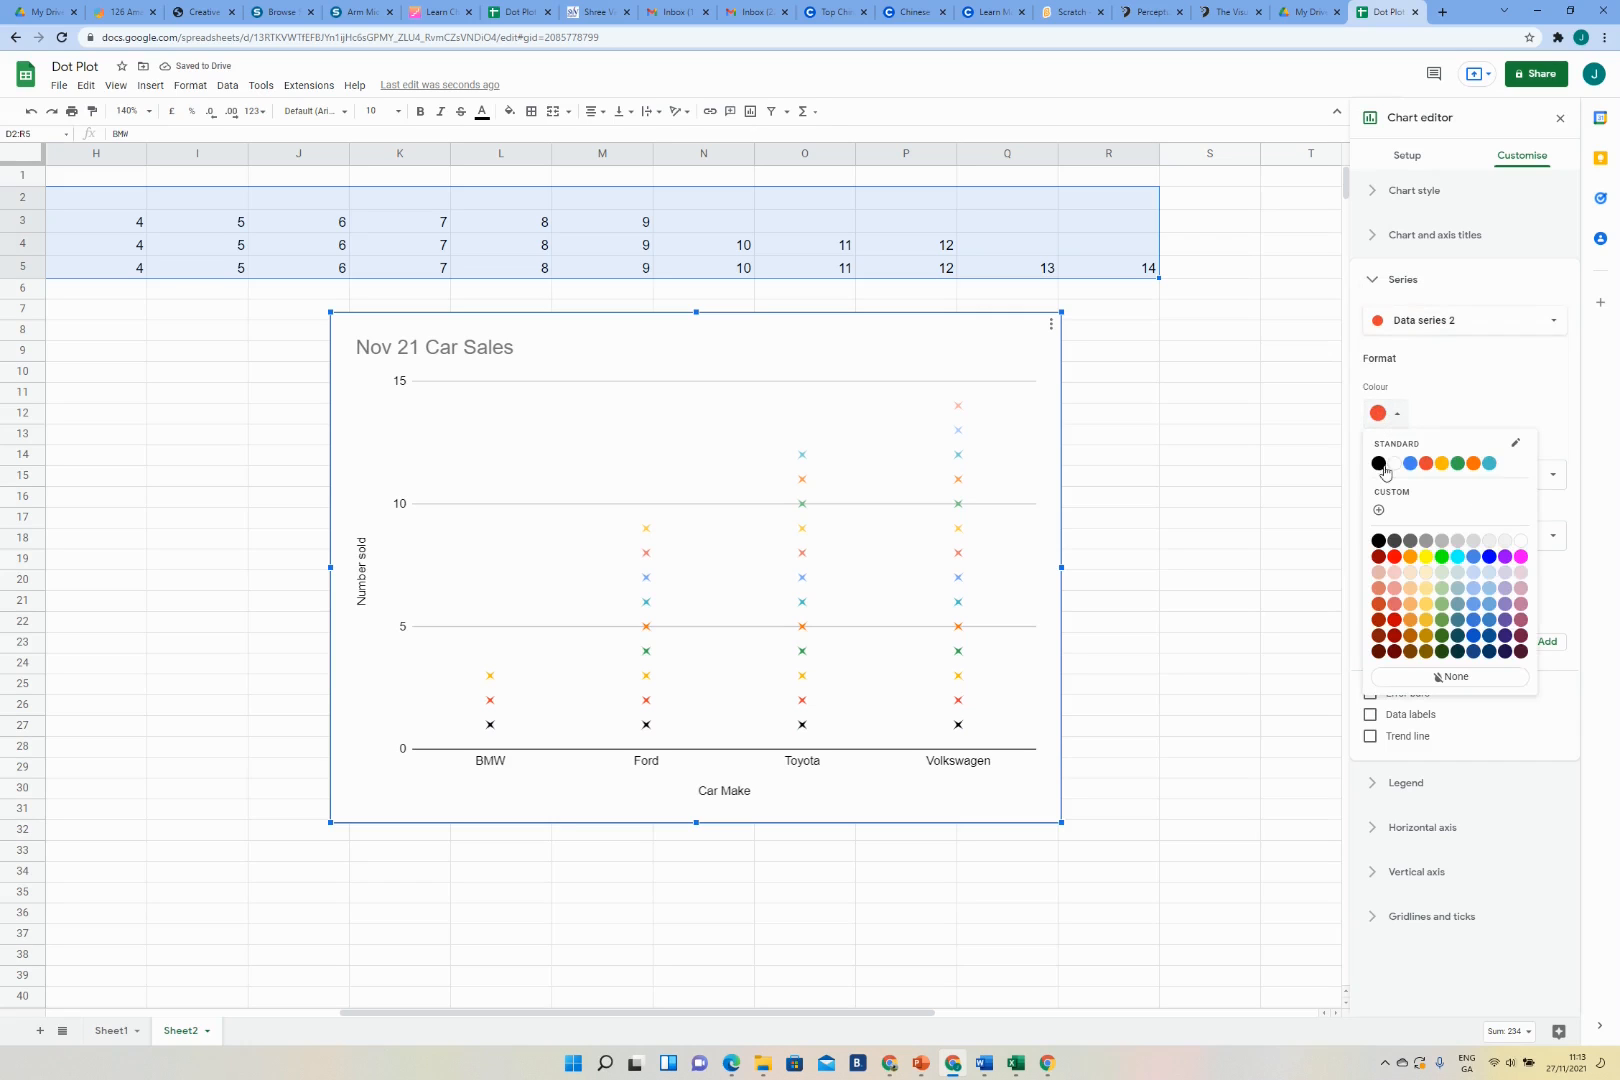
pyautogui.click(1380, 465)
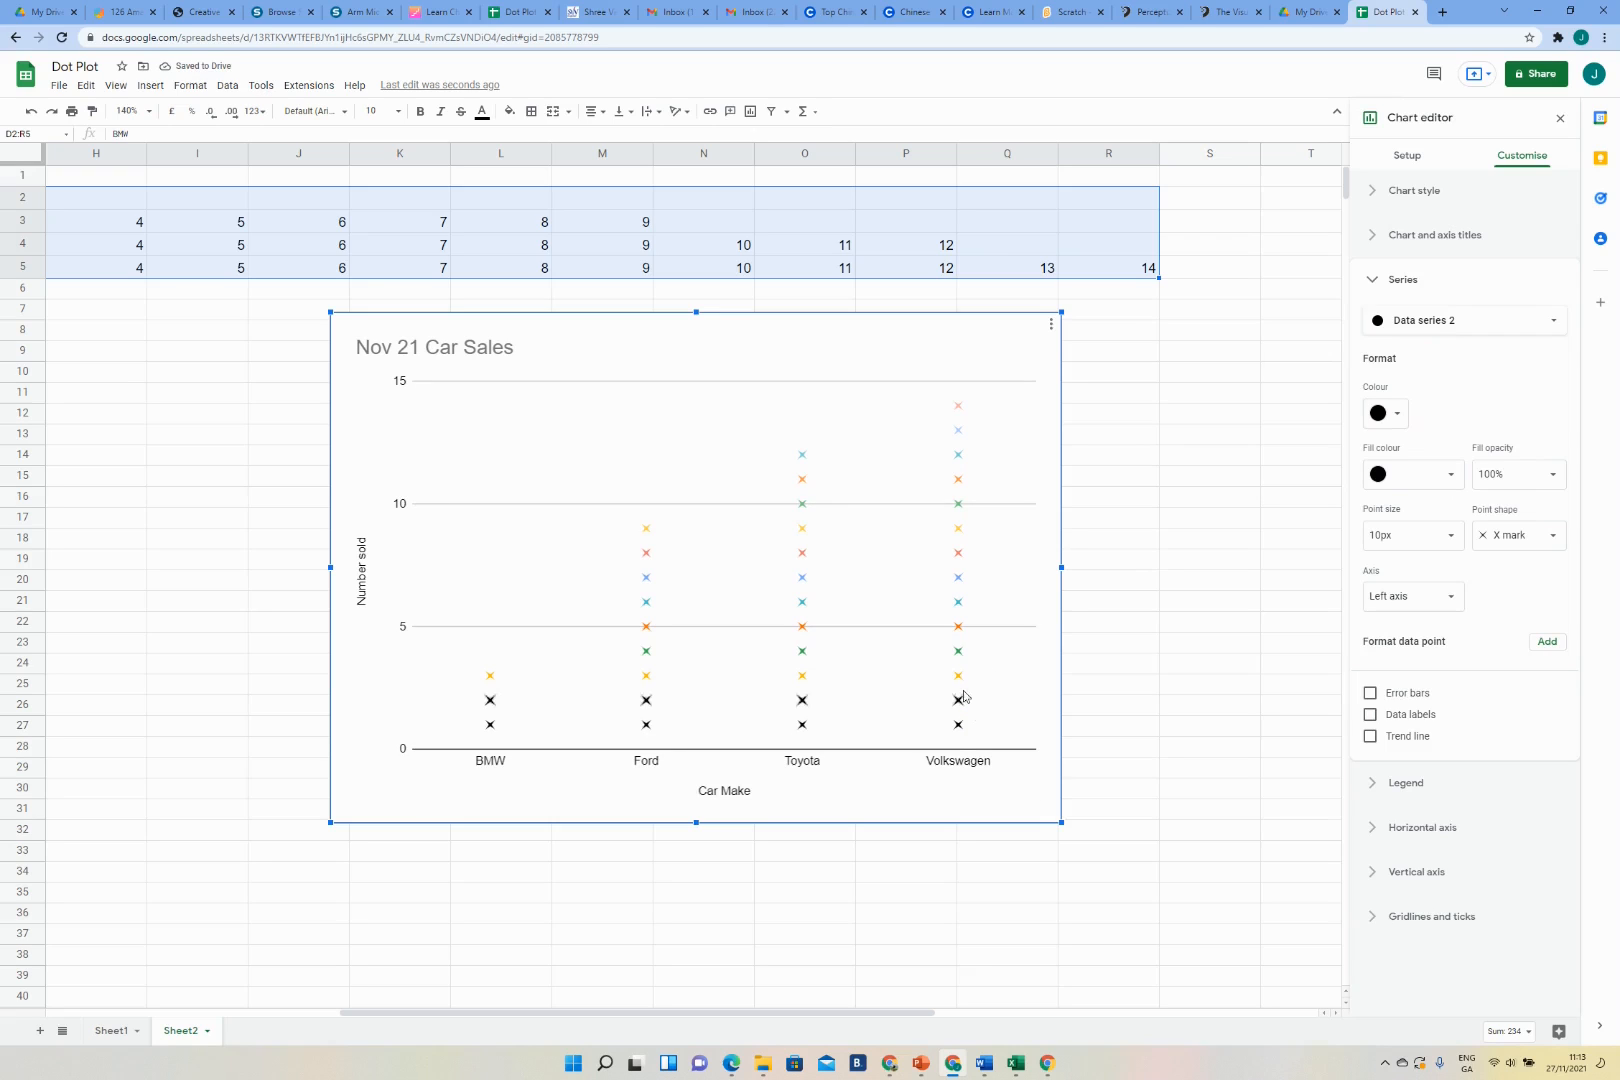
pyautogui.click(1427, 322)
pyautogui.click(1420, 345)
pyautogui.click(1386, 415)
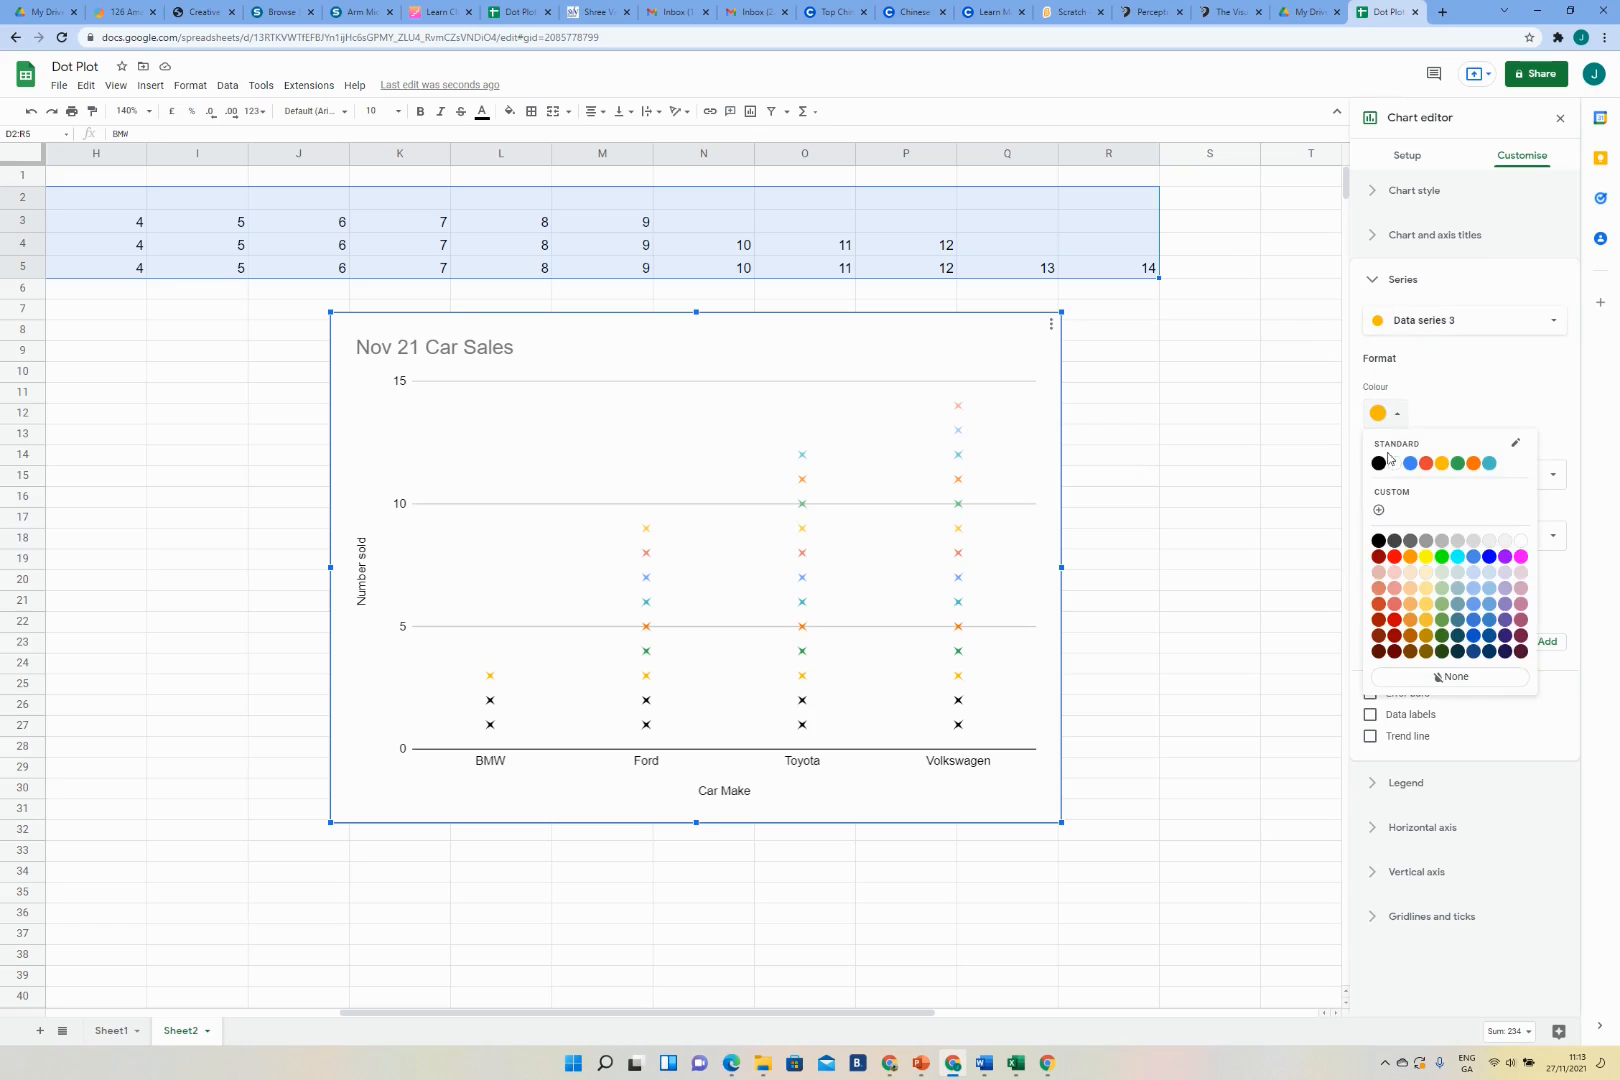
pyautogui.click(1380, 464)
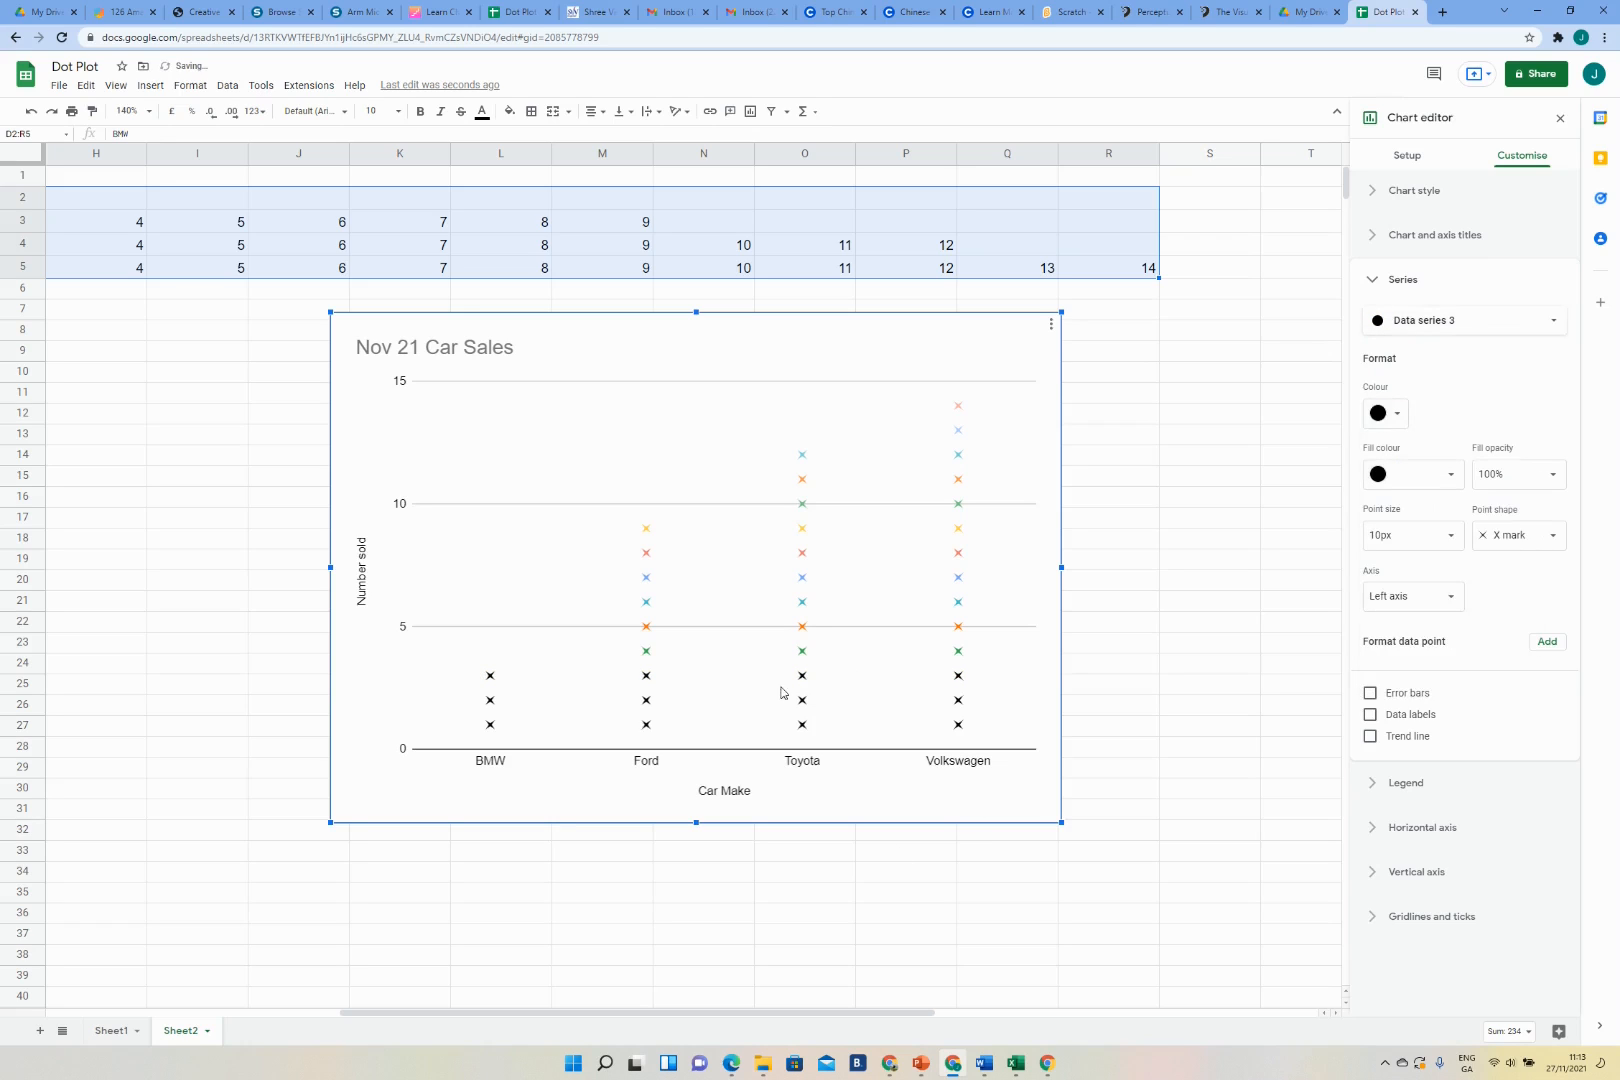